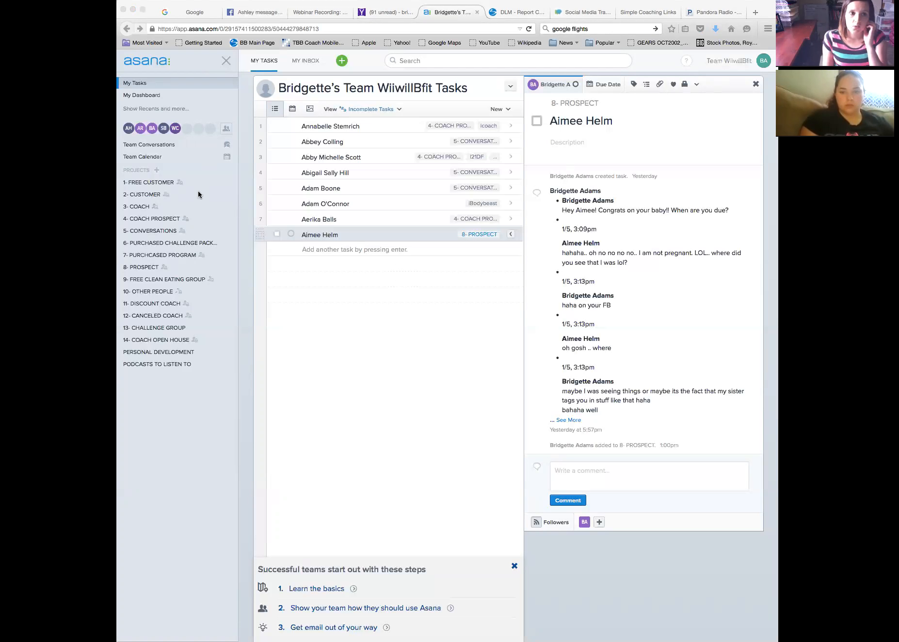
Open the Team Supermom! page through Team Conversations in the sidebar
{"action": "left_click", "coordinate": [139, 156]}
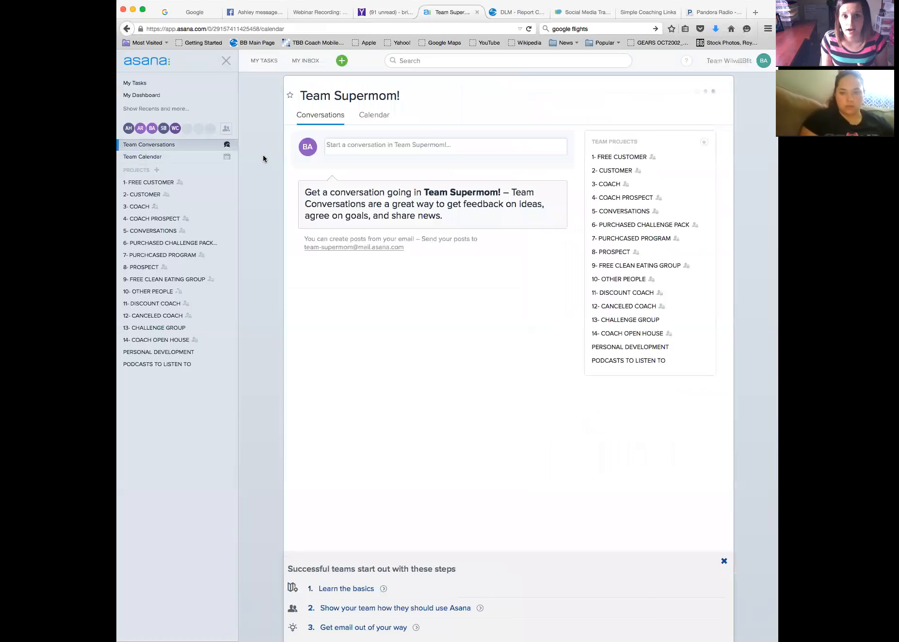
{"action": "left_click", "coordinate": [362, 120]}
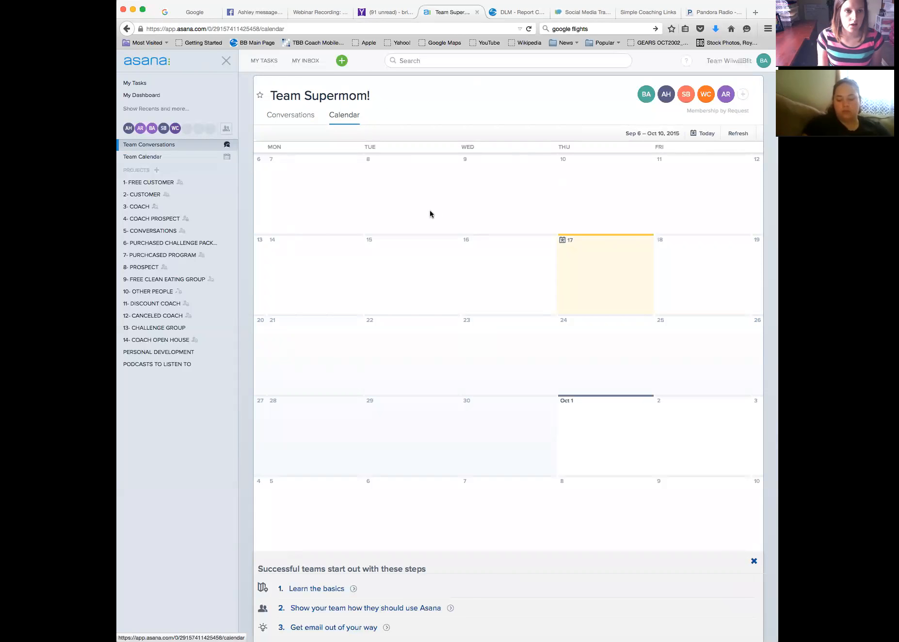
{"action": "left_click", "coordinate": [302, 116]}
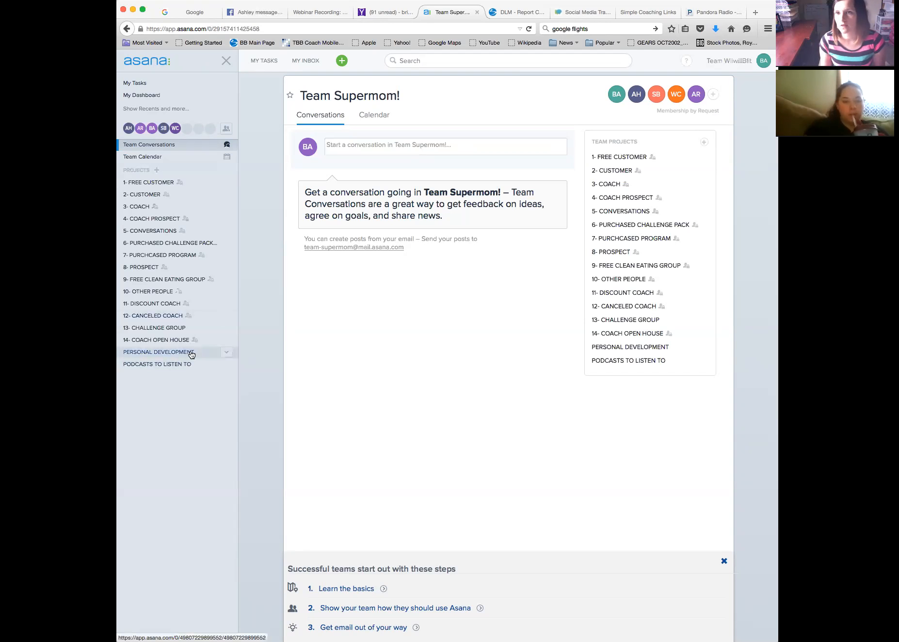
{"action": "left_click", "coordinate": [419, 146]}
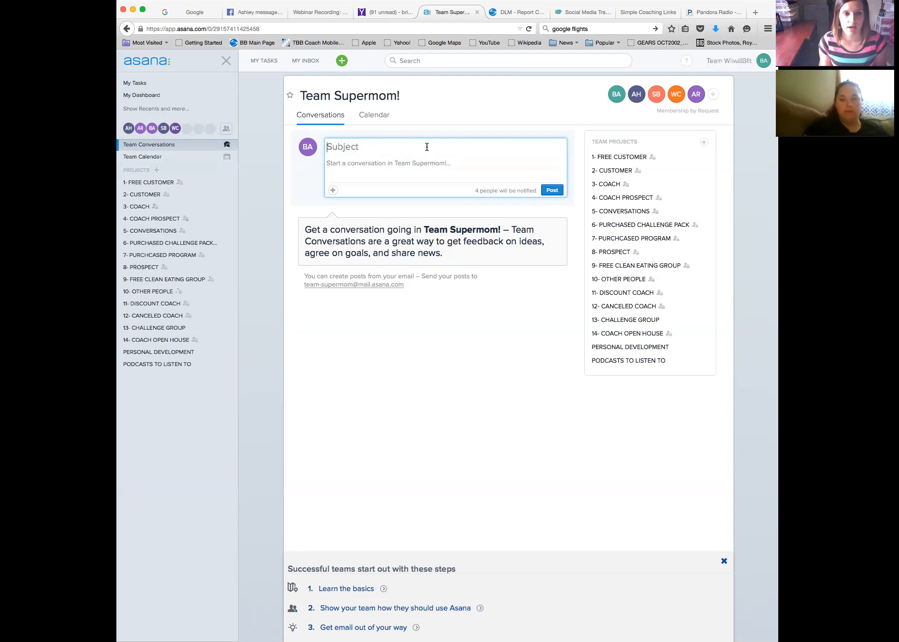
{"action": "left_click", "coordinate": [402, 373]}
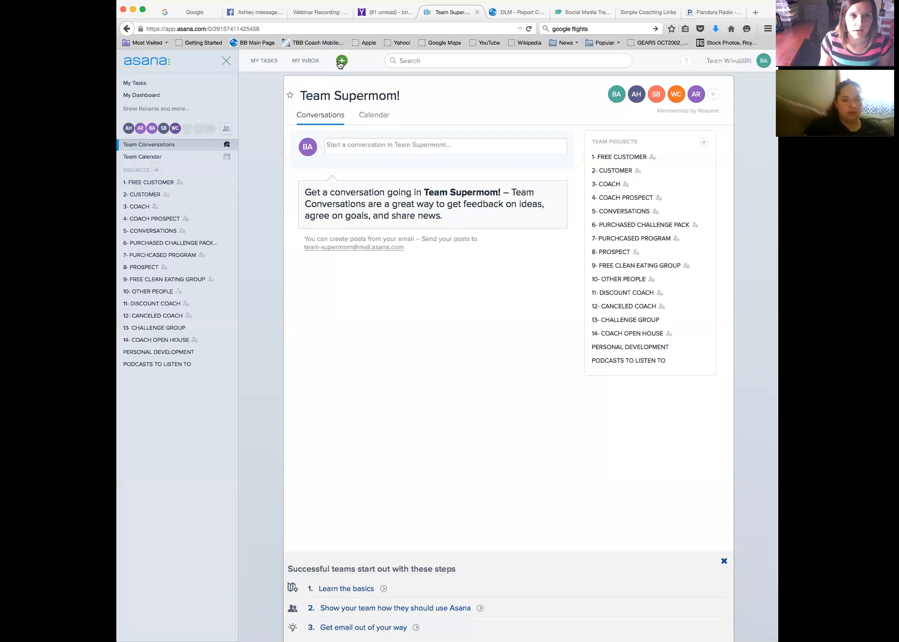
Return to My Tasks and add a blank task below the existing entries
{"action": "left_click", "coordinate": [255, 63]}
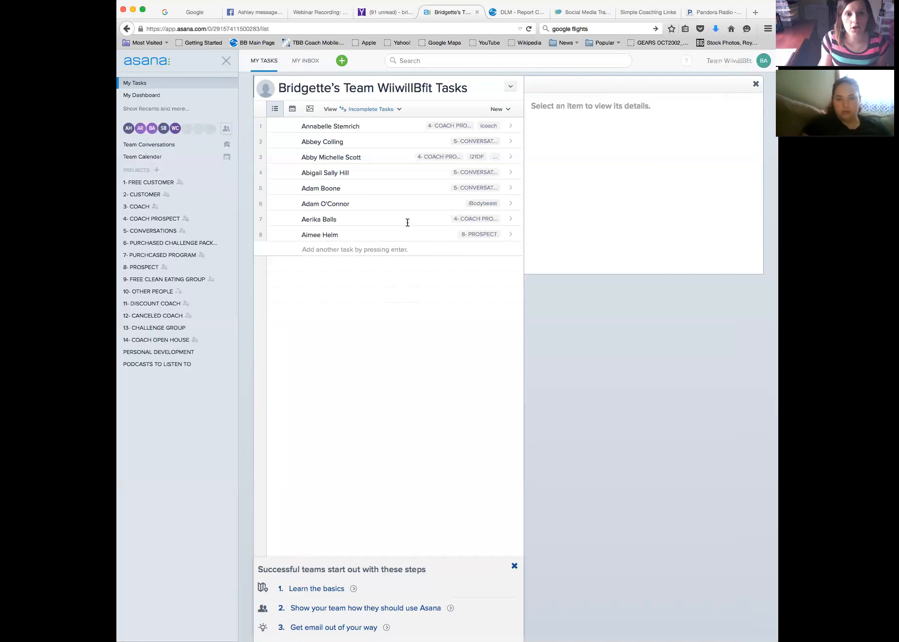
{"action": "left_click", "coordinate": [340, 253]}
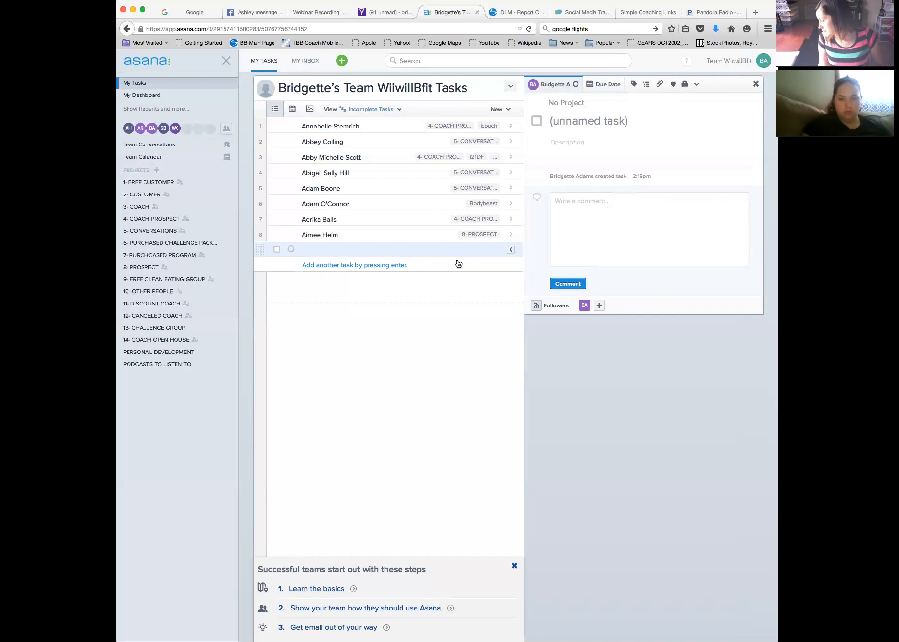
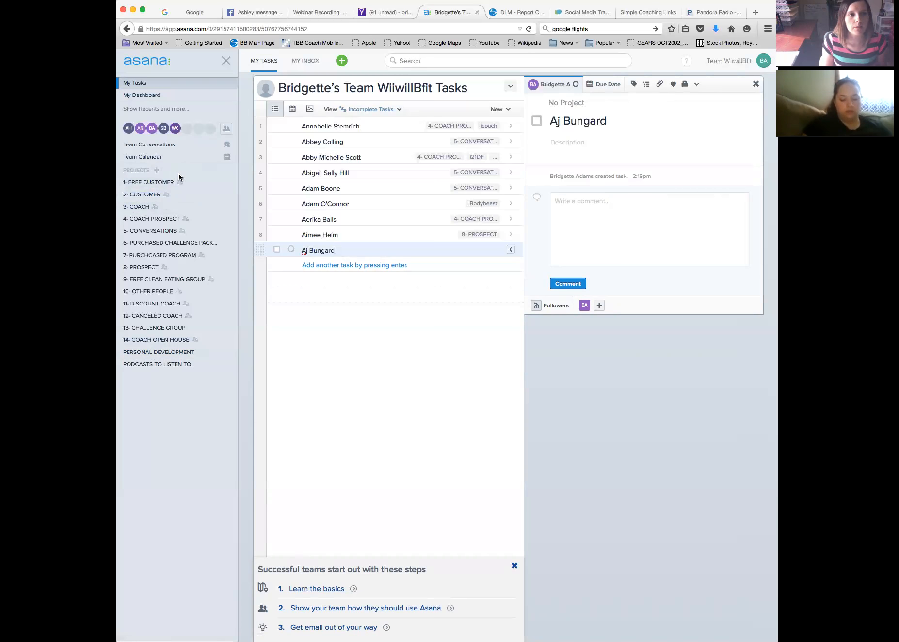
Name the new task with the contact's full name, then start a new project
{"action": "left_click", "coordinate": [157, 171]}
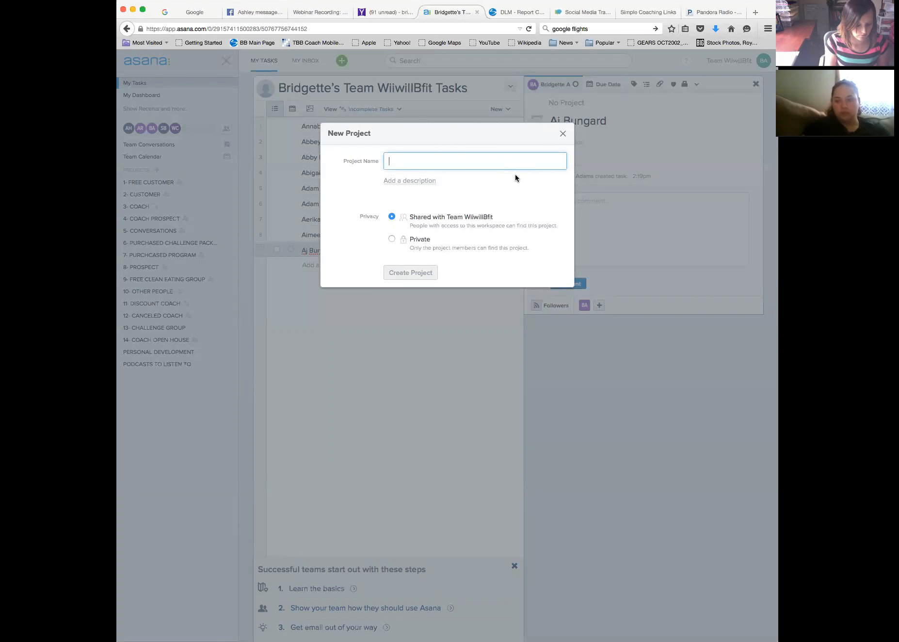
Enter '?' as the project name, keeping it shared with Team WiiwillBfit
{"action": "type", "text": "?"}
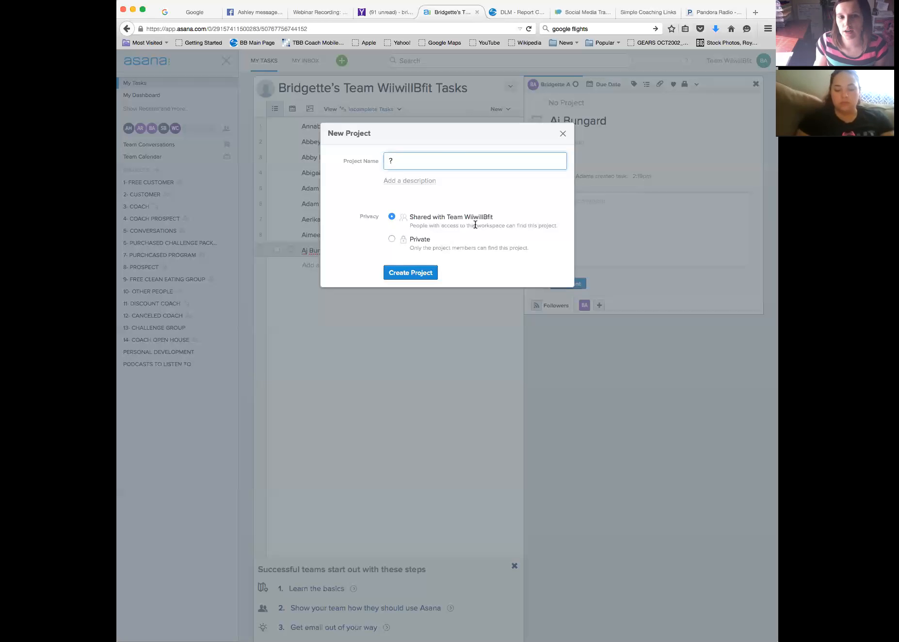
Create the empty '?' project
{"action": "left_click", "coordinate": [426, 278]}
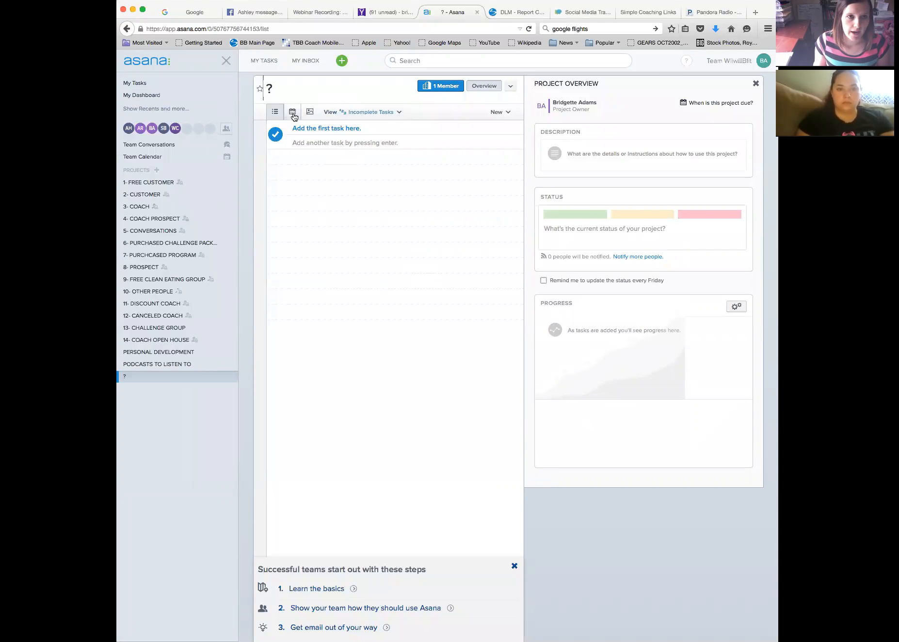
Give the last My Tasks task the description 'We went to highschool together!'
{"action": "left_click", "coordinate": [257, 65]}
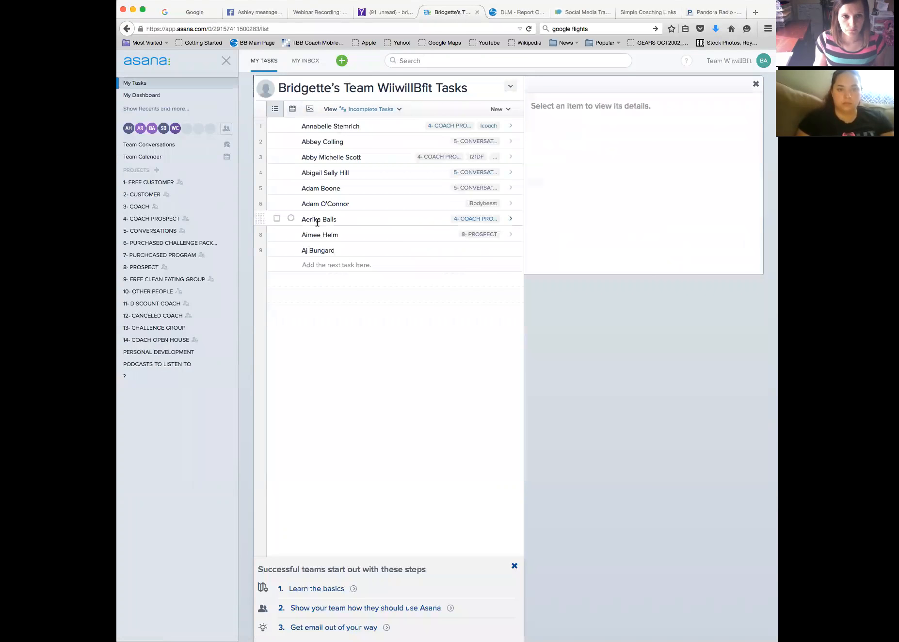
{"action": "left_click", "coordinate": [366, 252]}
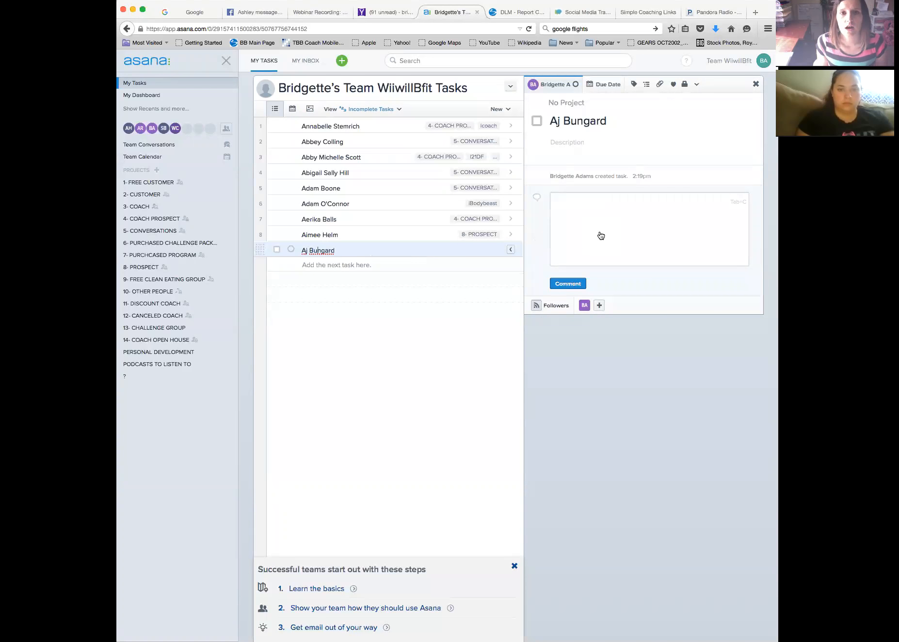
{"action": "left_click", "coordinate": [592, 148]}
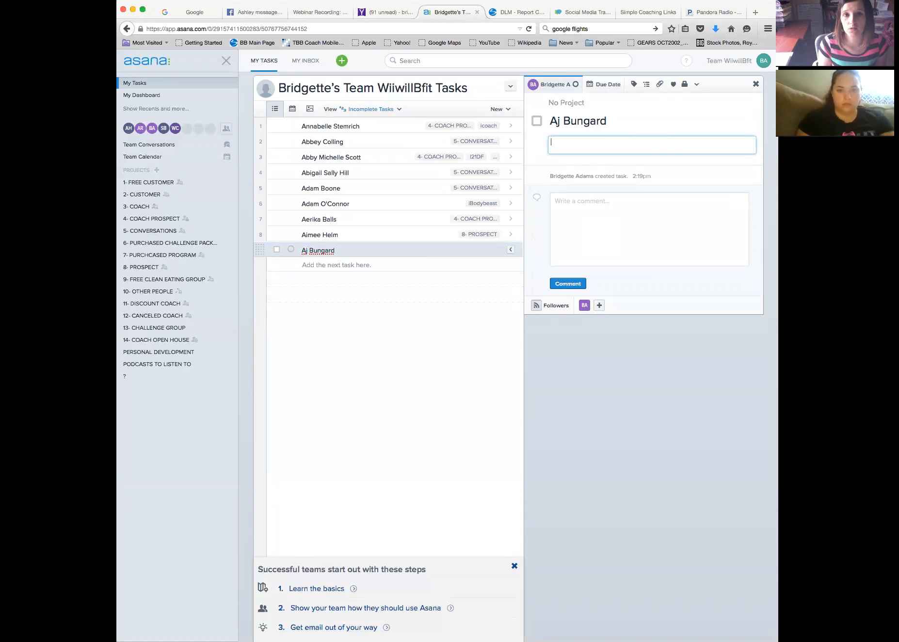
{"action": "type", "text": "We went to highschool together!"}
{"action": "key", "text": "Return"}
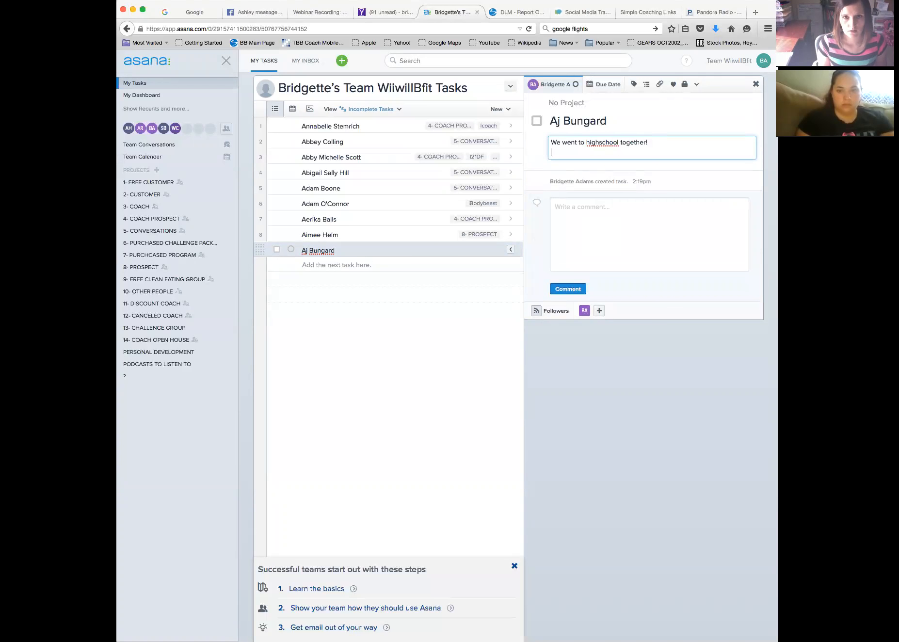
{"action": "left_click", "coordinate": [696, 179]}
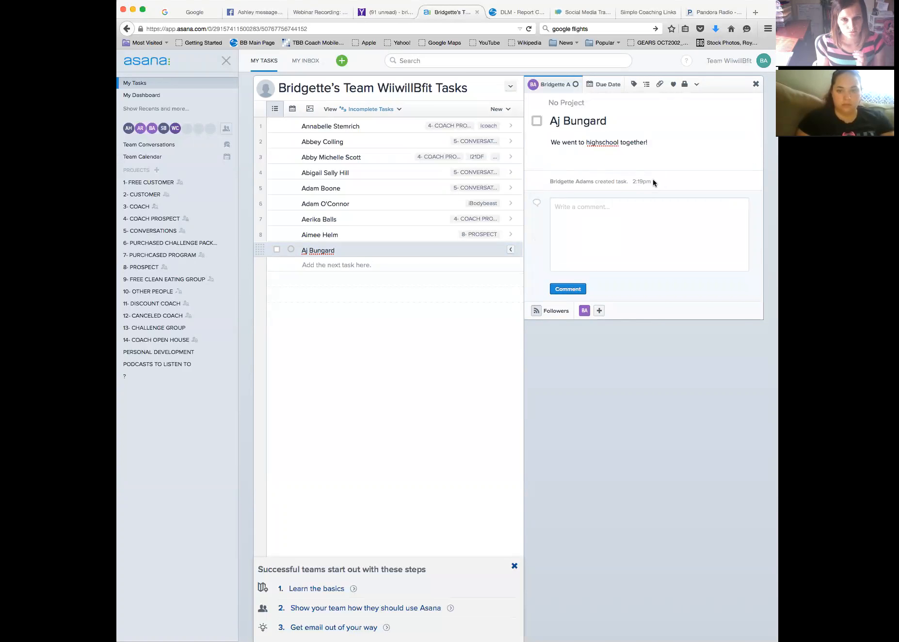
{"action": "left_click", "coordinate": [582, 205]}
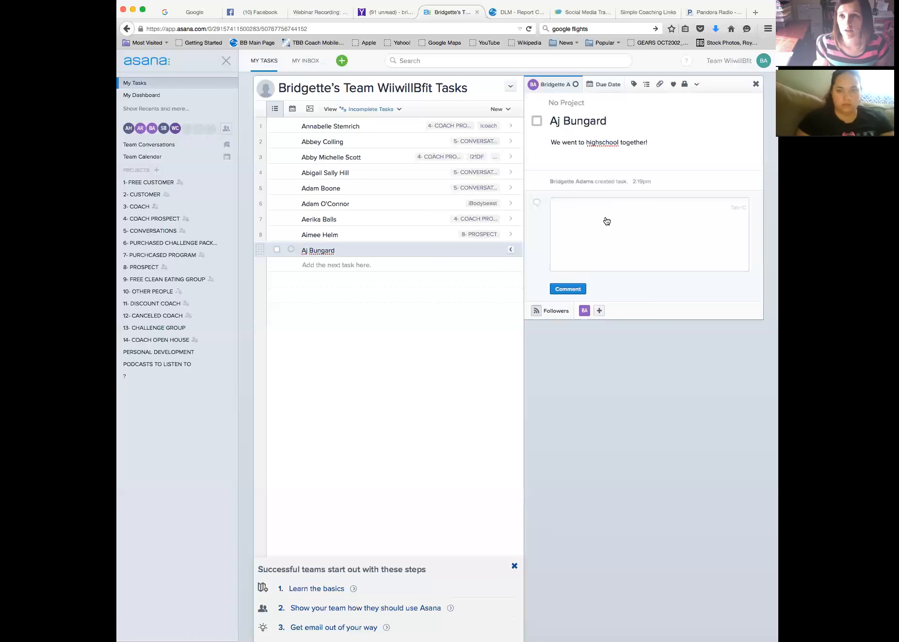
{"action": "left_click", "coordinate": [276, 14]}
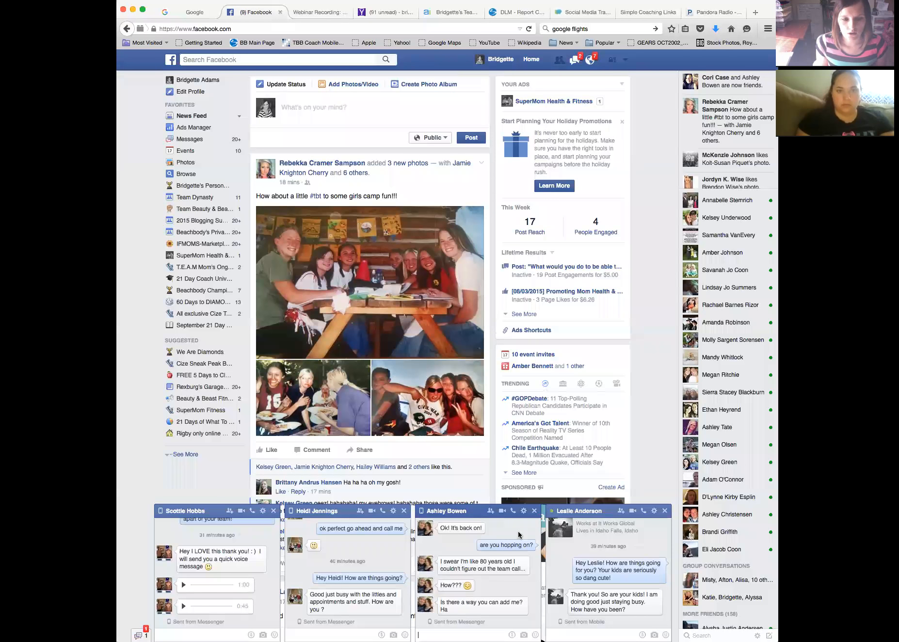
Minimise the open Facebook chat windows and open the full Messages inbox
{"action": "left_click", "coordinate": [479, 513]}
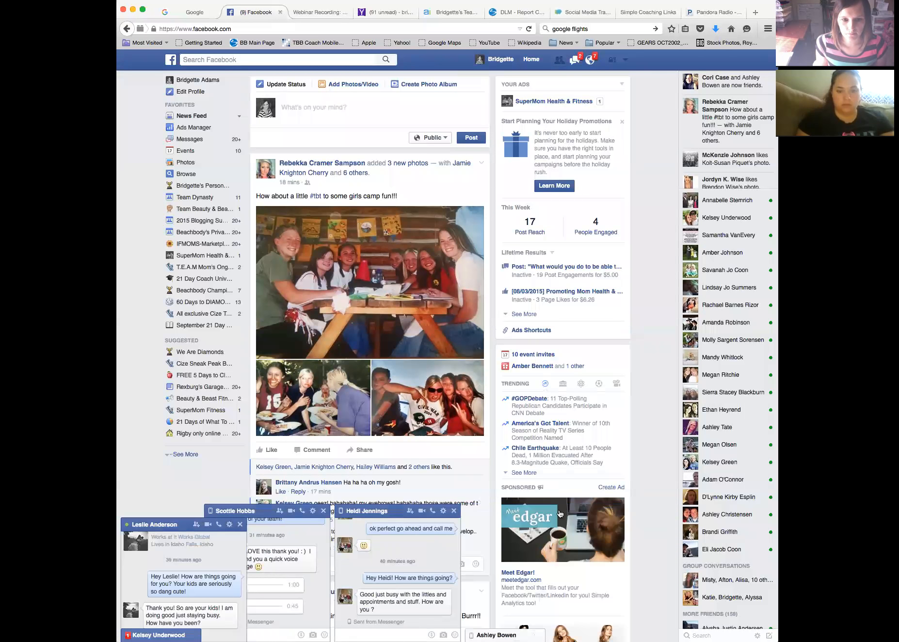
{"action": "left_click", "coordinate": [398, 511]}
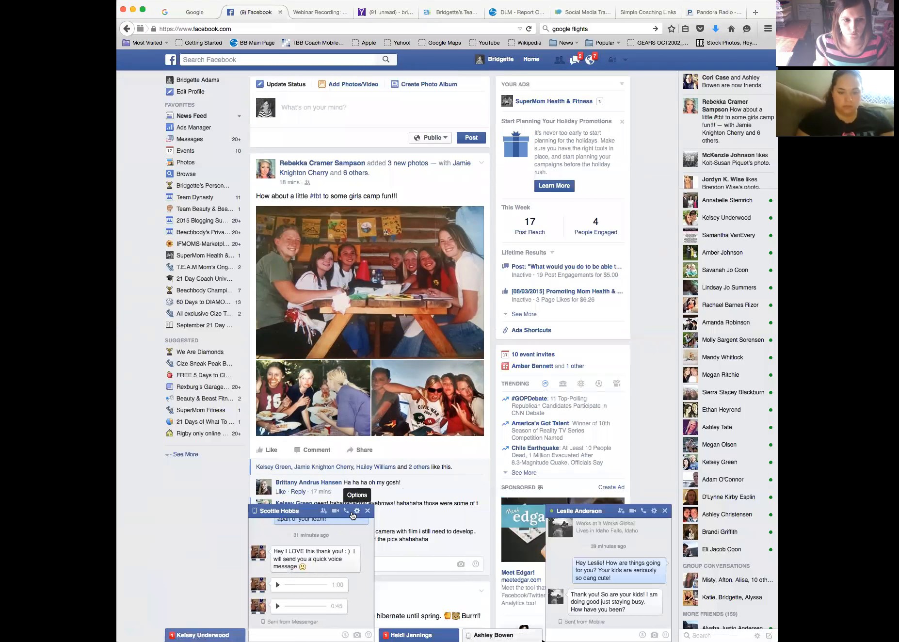
{"action": "left_click", "coordinate": [306, 509]}
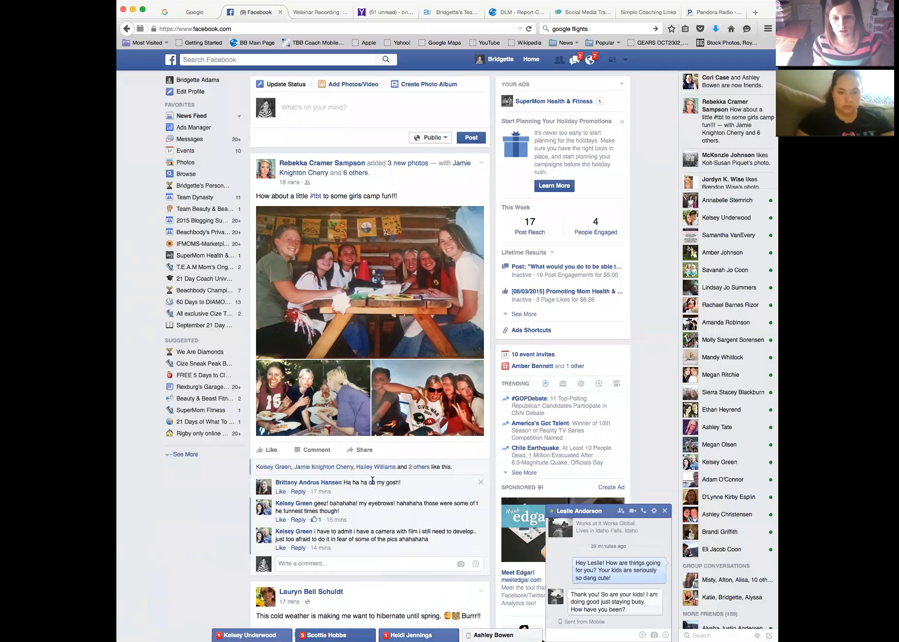
{"action": "left_click", "coordinate": [582, 511]}
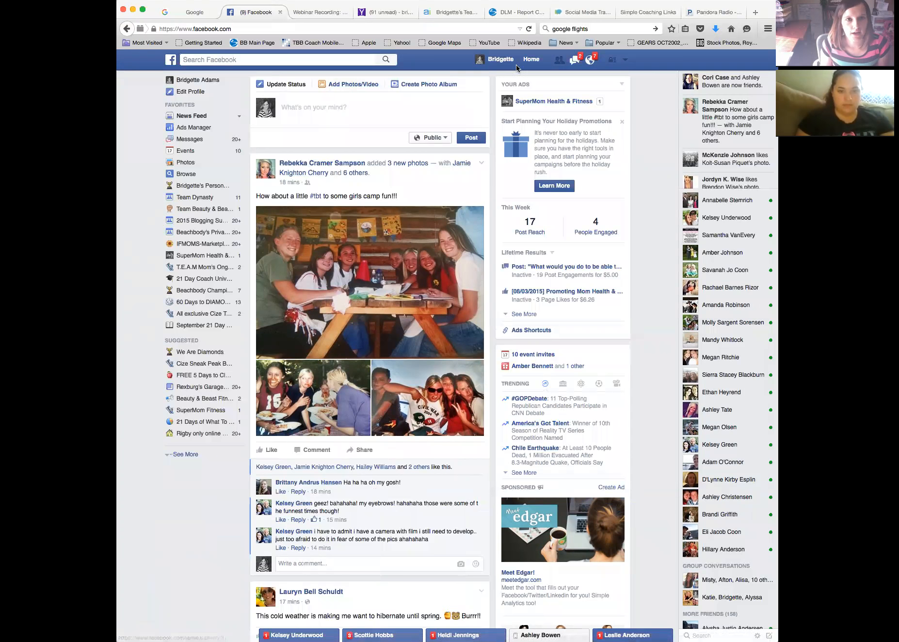
{"action": "left_click", "coordinate": [579, 64]}
{"action": "left_click", "coordinate": [491, 329]}
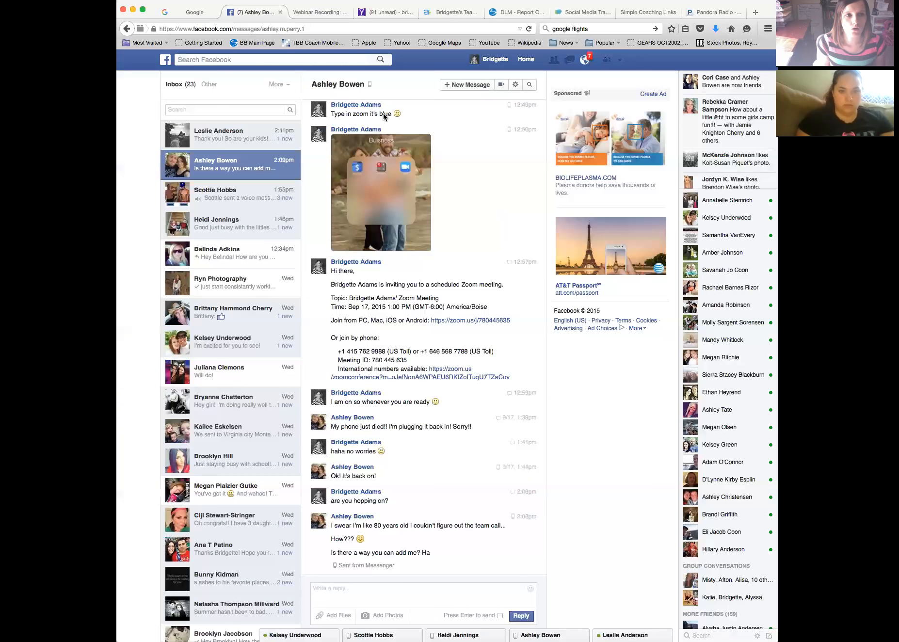
Search the Messages inbox for the contact's name to find one matching conversation
{"action": "type", "text": "aj"}
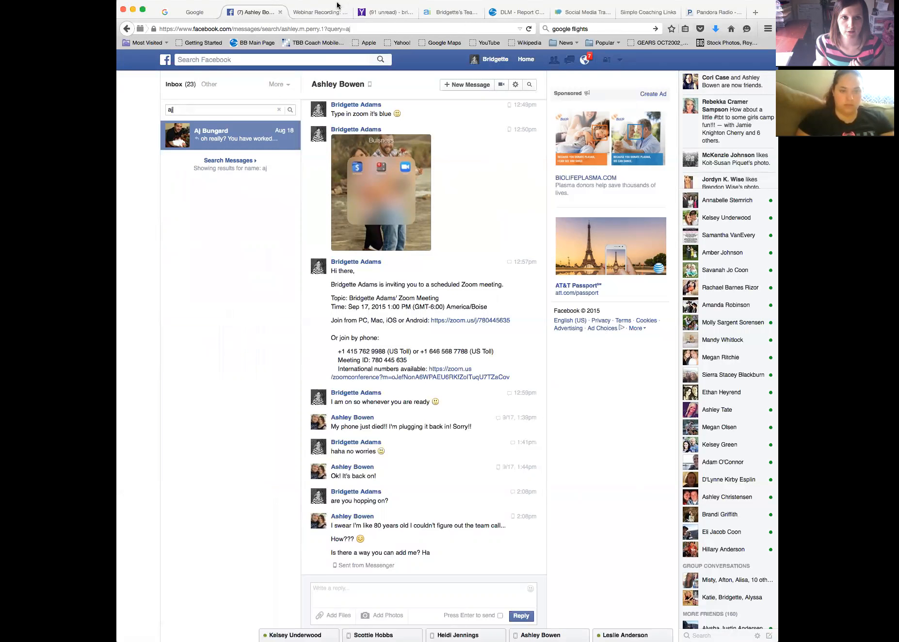
Back in Asana, post a comment of a single period on the contact task
{"action": "left_click", "coordinate": [443, 16]}
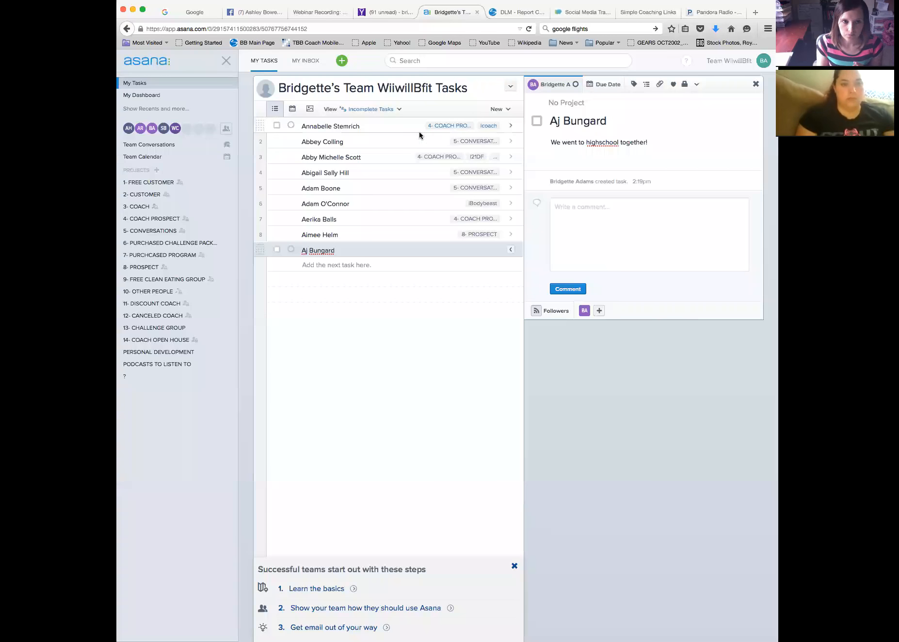
{"action": "left_click", "coordinate": [688, 224]}
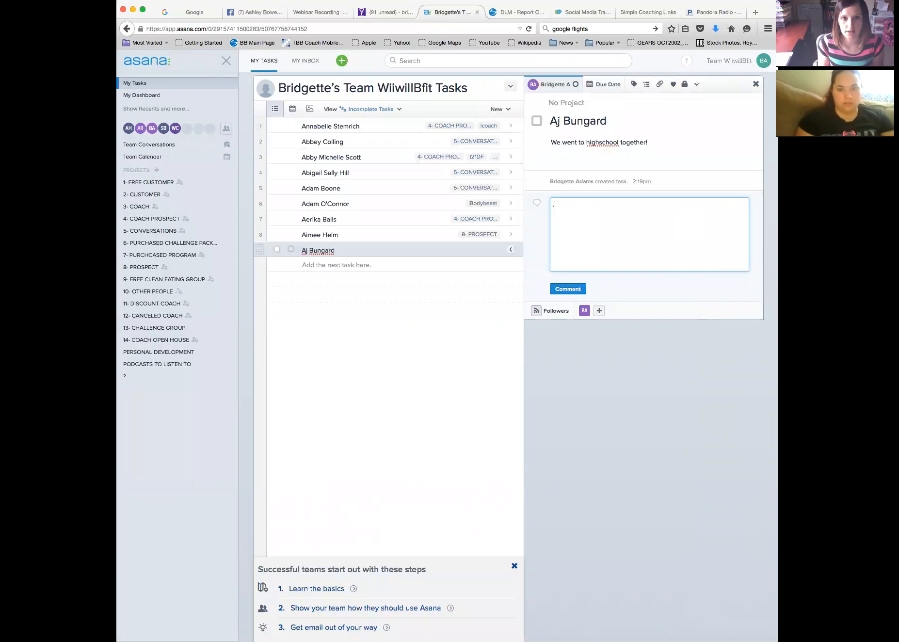
{"action": "left_click", "coordinate": [573, 290]}
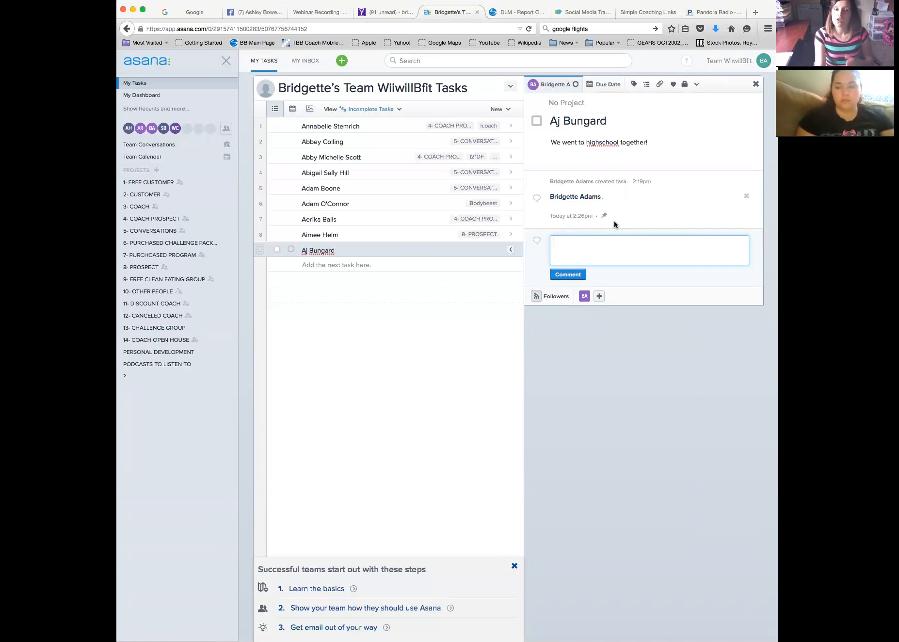
Add a new task named 'jane doe' at the end of My Tasks
{"action": "left_click", "coordinate": [449, 266]}
{"action": "left_click", "coordinate": [622, 128]}
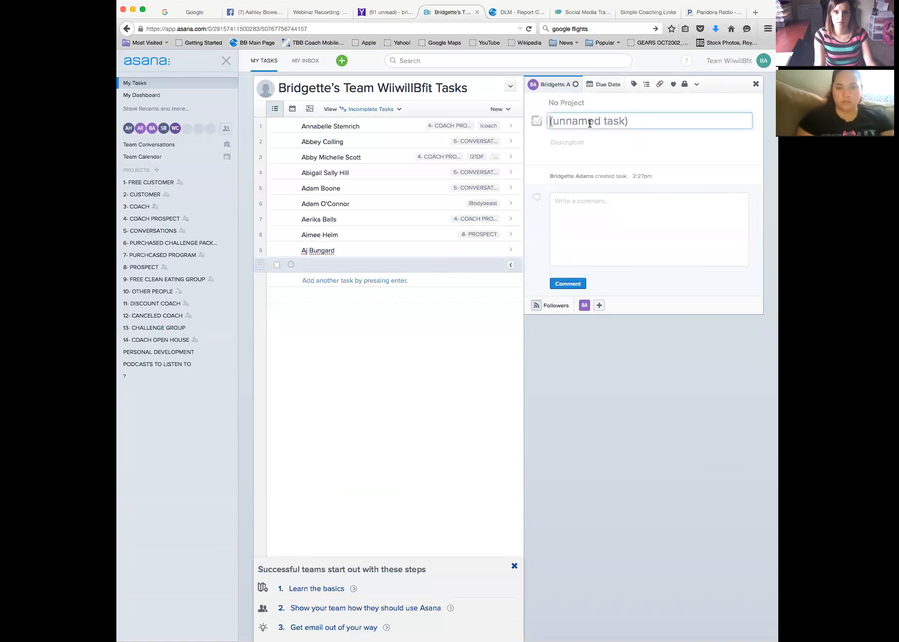
{"action": "type", "text": "john"}
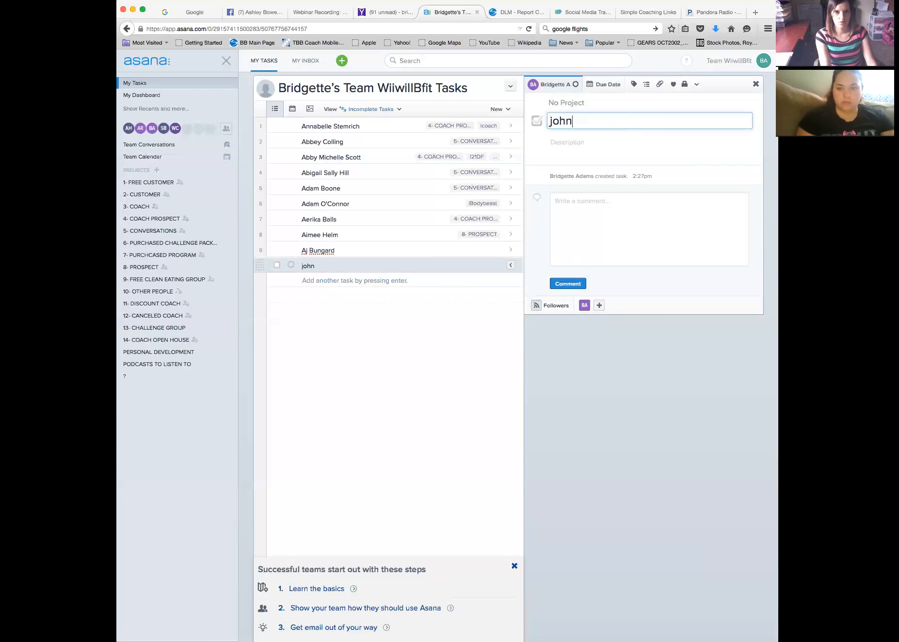
{"action": "key", "text": "BackSpace"}
{"action": "key", "text": "BackSpace"}
{"action": "key", "text": "BackSpace"}
{"action": "key", "text": "BackSpace"}
{"action": "type", "text": "jane d"}
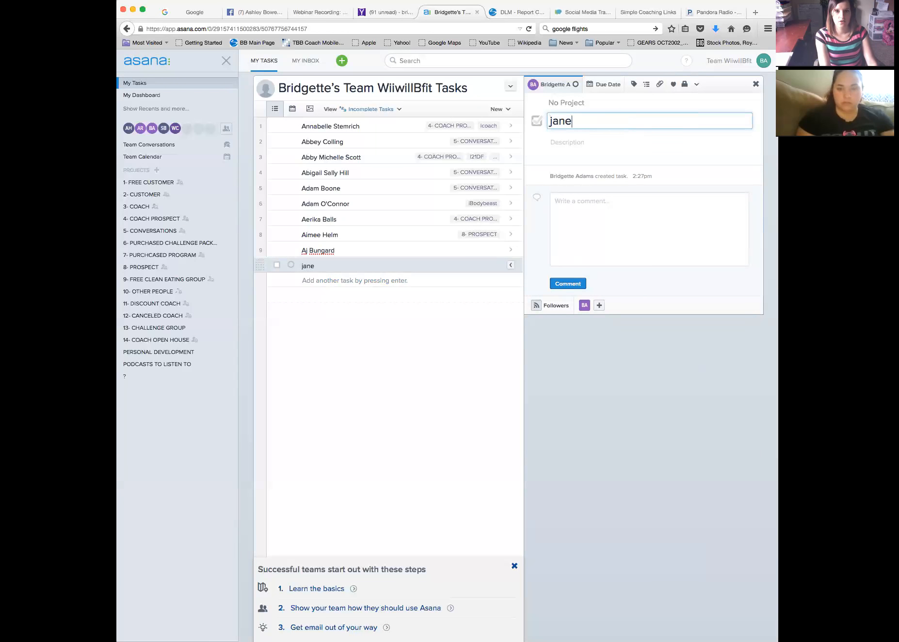
{"action": "key", "text": "BackSpace"}
{"action": "type", "text": "doe"}
{"action": "left_click", "coordinate": [302, 266]}
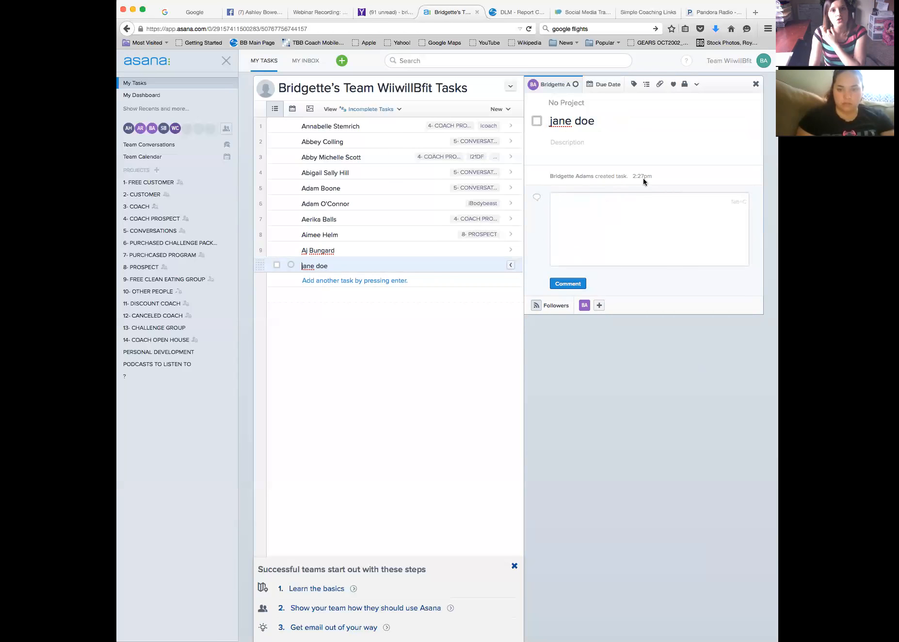
{"action": "left_click", "coordinate": [587, 207]}
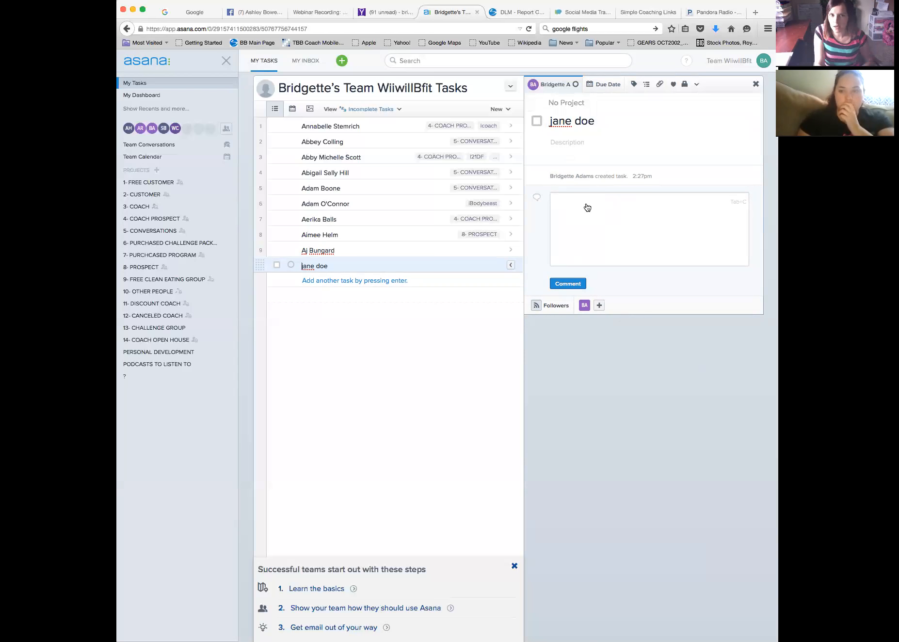
{"action": "left_click", "coordinate": [613, 86]}
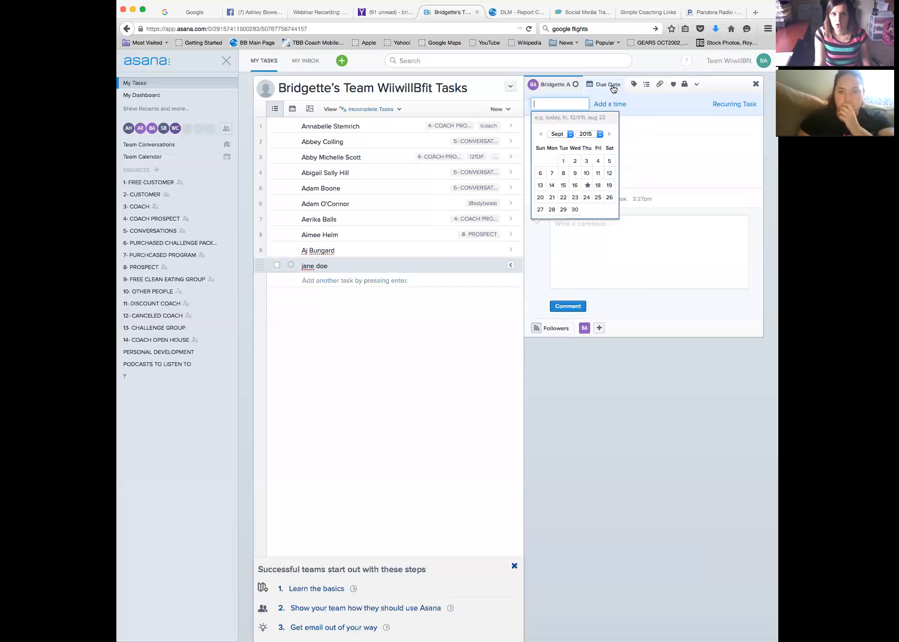
Set the jane doe task's due date to September 18 at 9:00 pm
{"action": "left_click", "coordinate": [599, 186]}
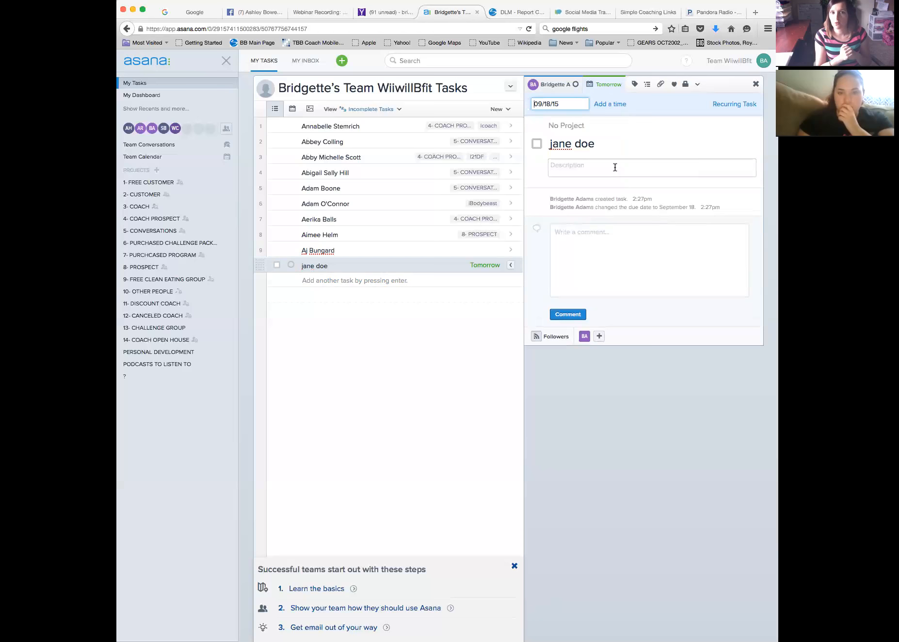
{"action": "left_click", "coordinate": [611, 104]}
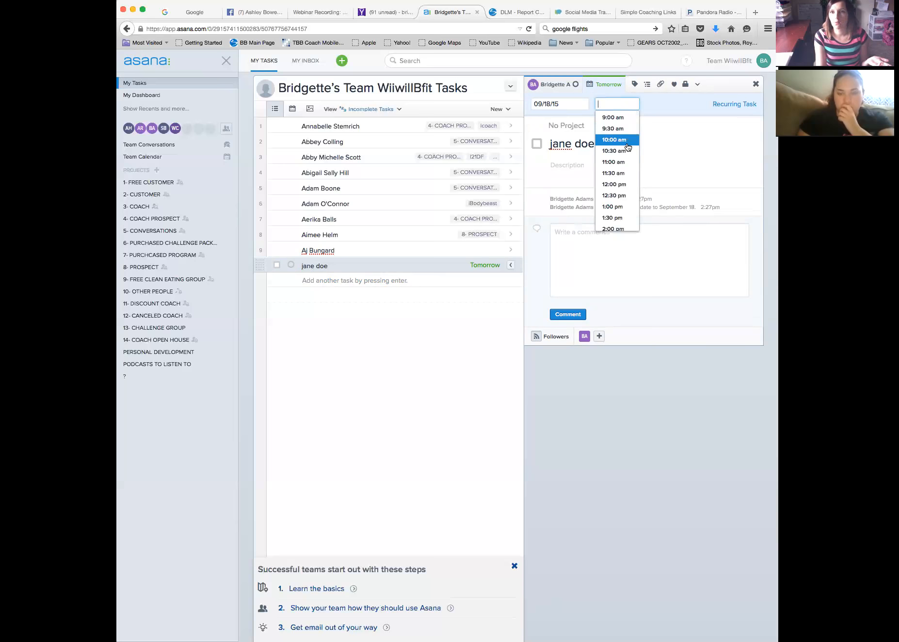
{"action": "scroll", "coordinate": [628, 147], "scroll_direction": "down", "scroll_amount": 15}
{"action": "scroll", "coordinate": [626, 151], "scroll_direction": "up", "scroll_amount": 5}
{"action": "scroll", "coordinate": [627, 146], "scroll_direction": "up", "scroll_amount": 3}
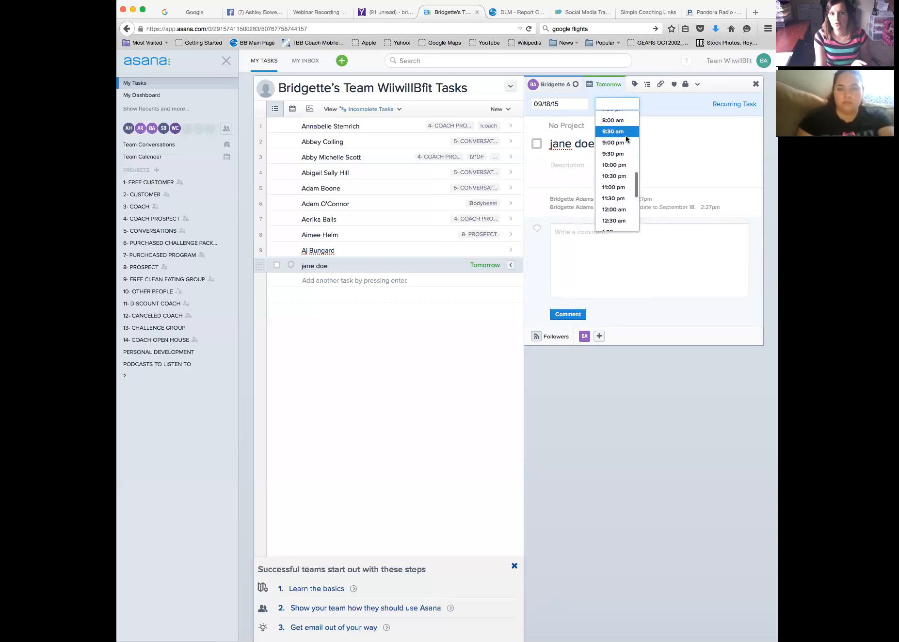
{"action": "left_click", "coordinate": [626, 143]}
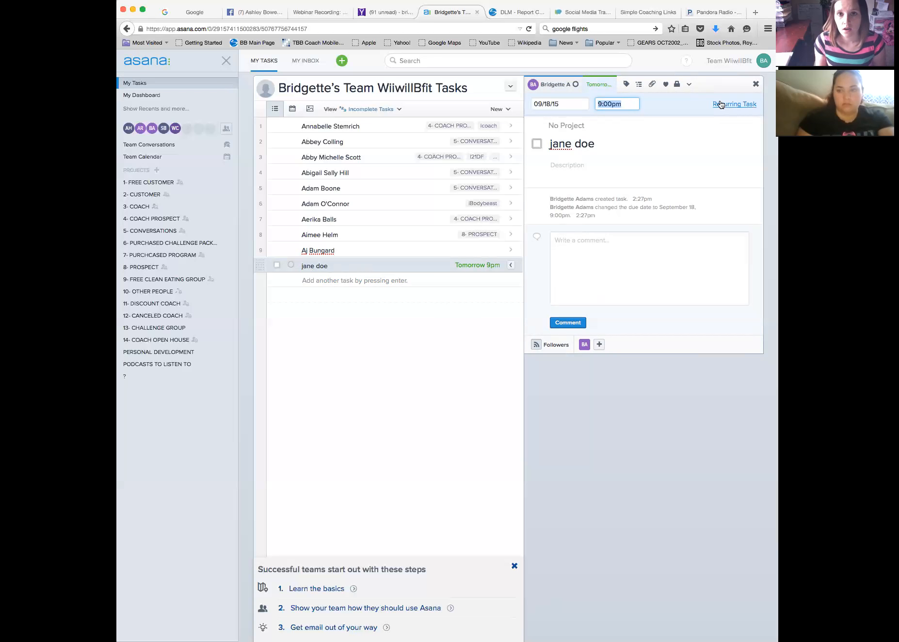
Check the task's extra options without changing anything, then go to the Team Supermom! page
{"action": "left_click", "coordinate": [689, 85]}
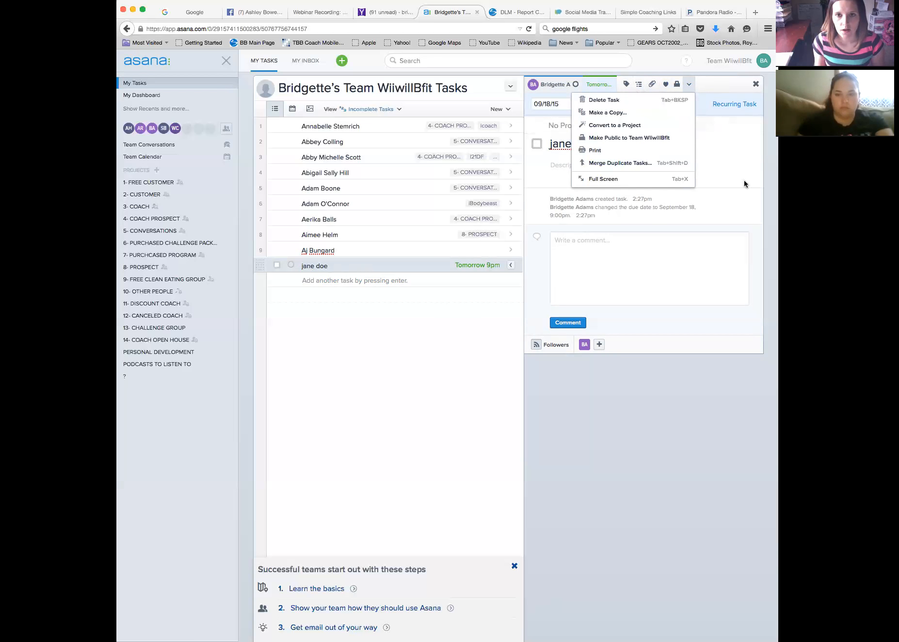
{"action": "left_click", "coordinate": [730, 189]}
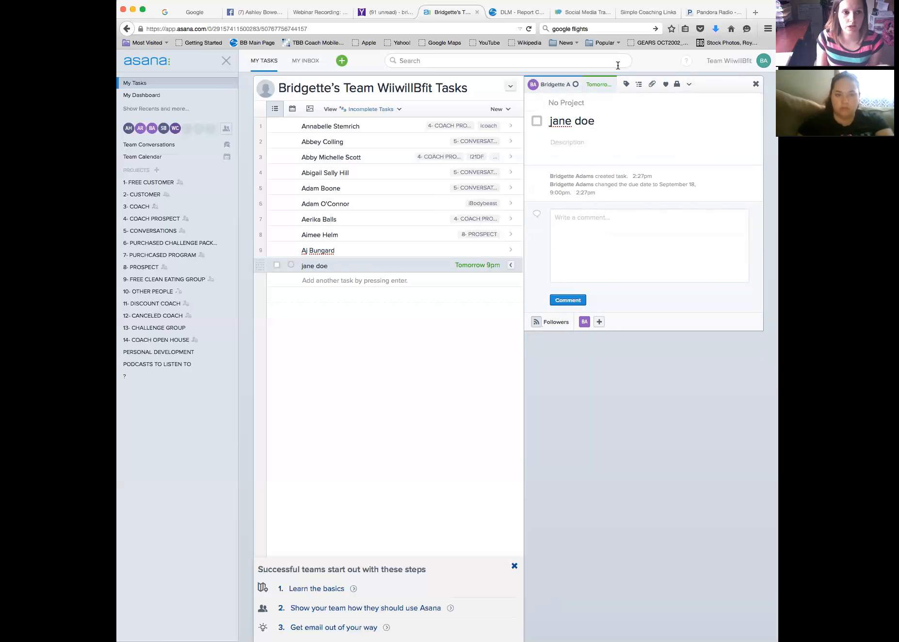
{"action": "left_click", "coordinate": [170, 158]}
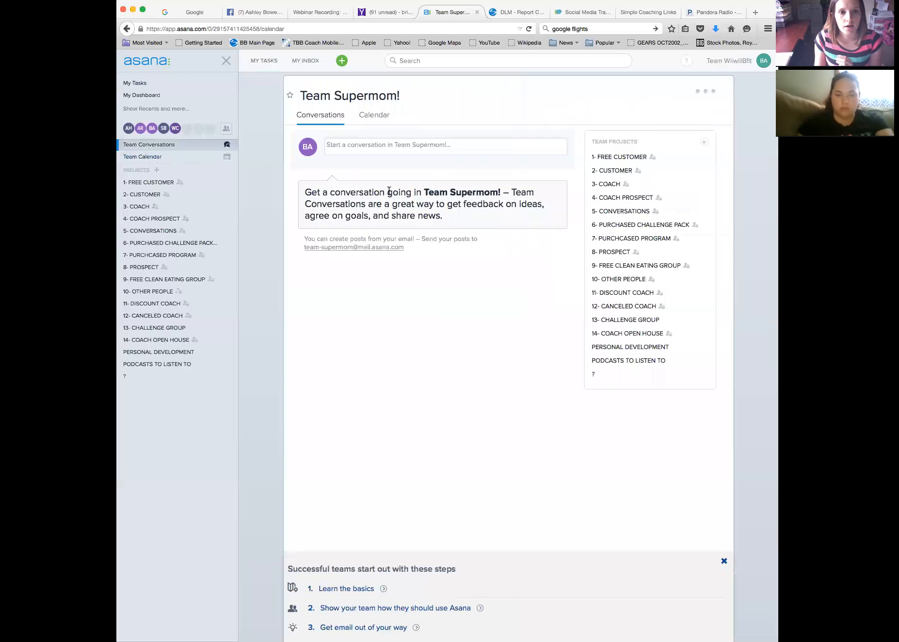
View the team's month calendar, then return to My Tasks
{"action": "left_click", "coordinate": [383, 117]}
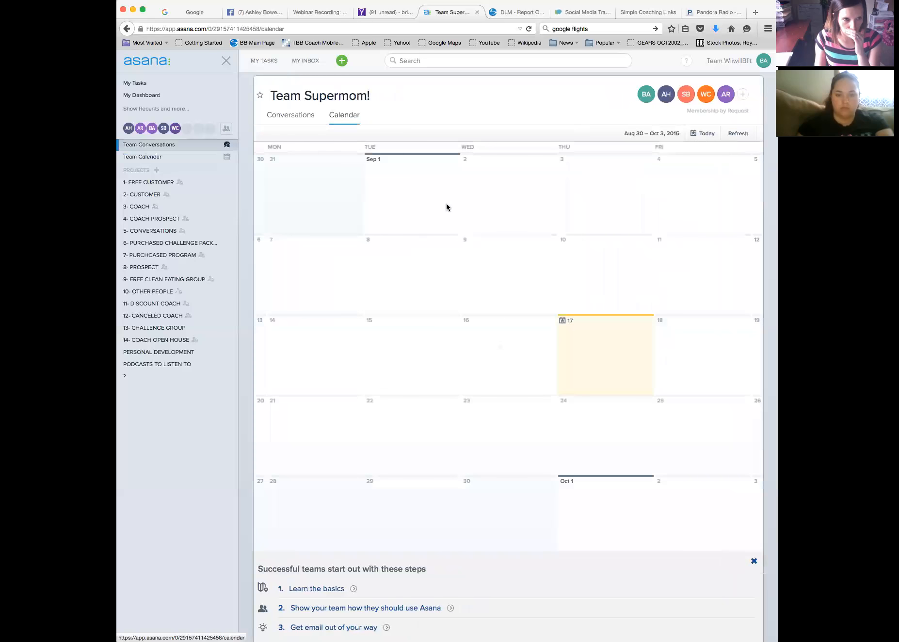
{"action": "mouse_move", "coordinate": [185, 186]}
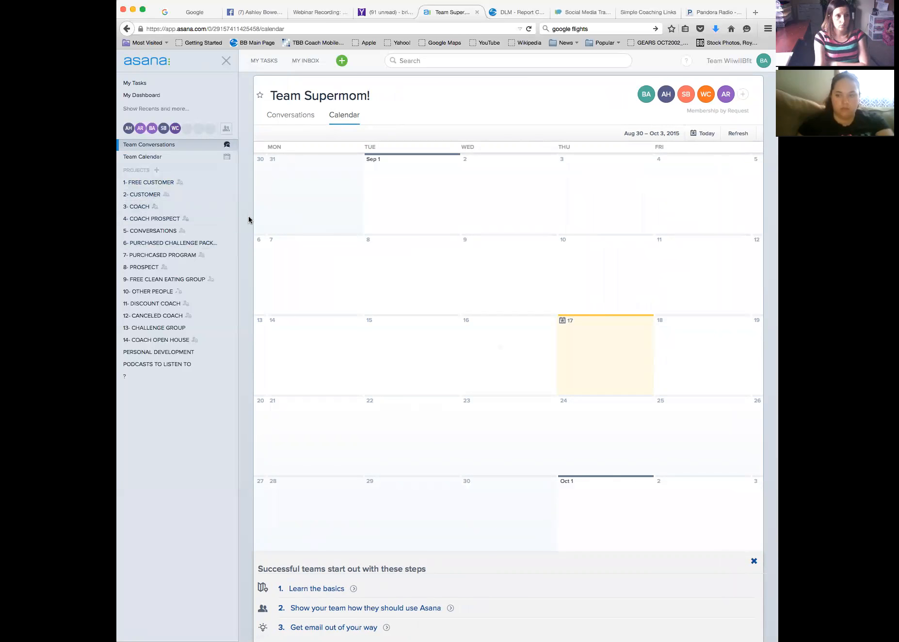
{"action": "left_click", "coordinate": [166, 159]}
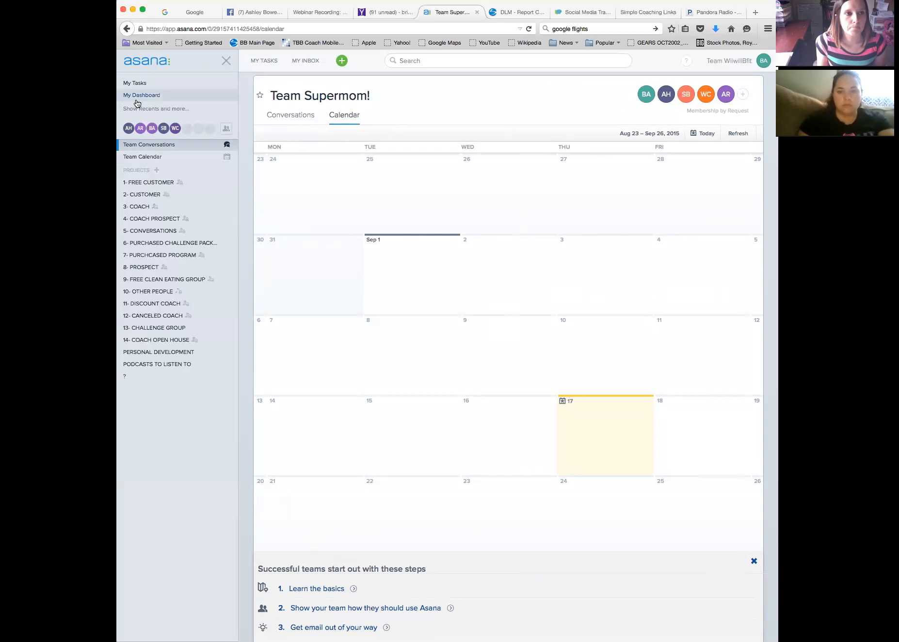
{"action": "left_click", "coordinate": [135, 83]}
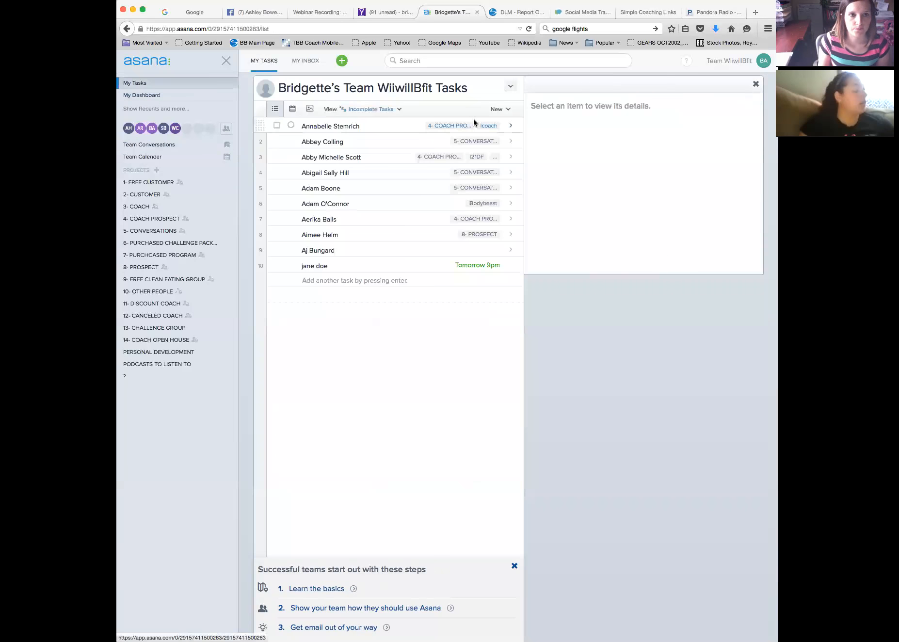
Open the jane doe row in My Tasks to show its details and activity
{"action": "left_click", "coordinate": [322, 266]}
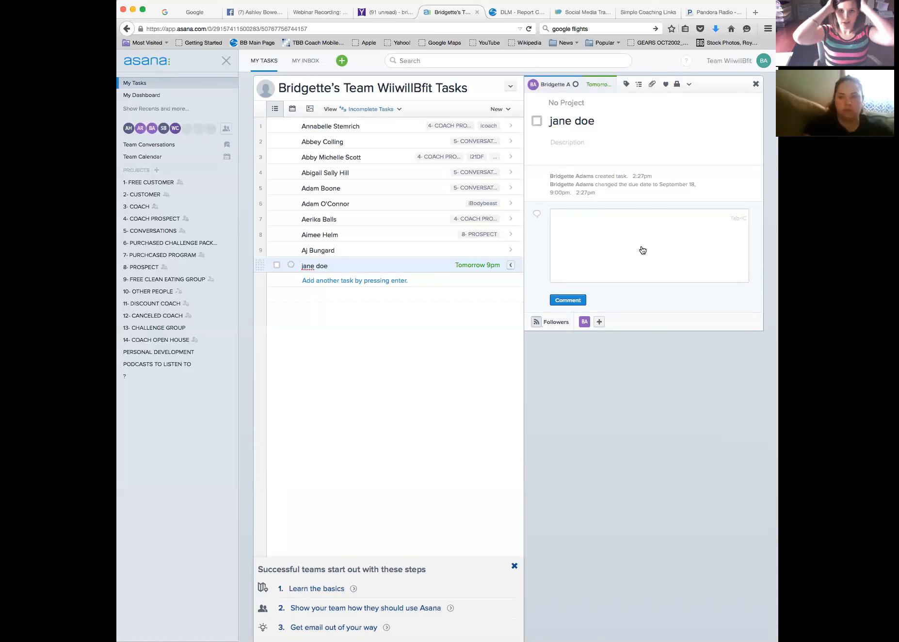
Like the jane doe task and assign it to the 2- CUSTOMER project
{"action": "left_click", "coordinate": [666, 85]}
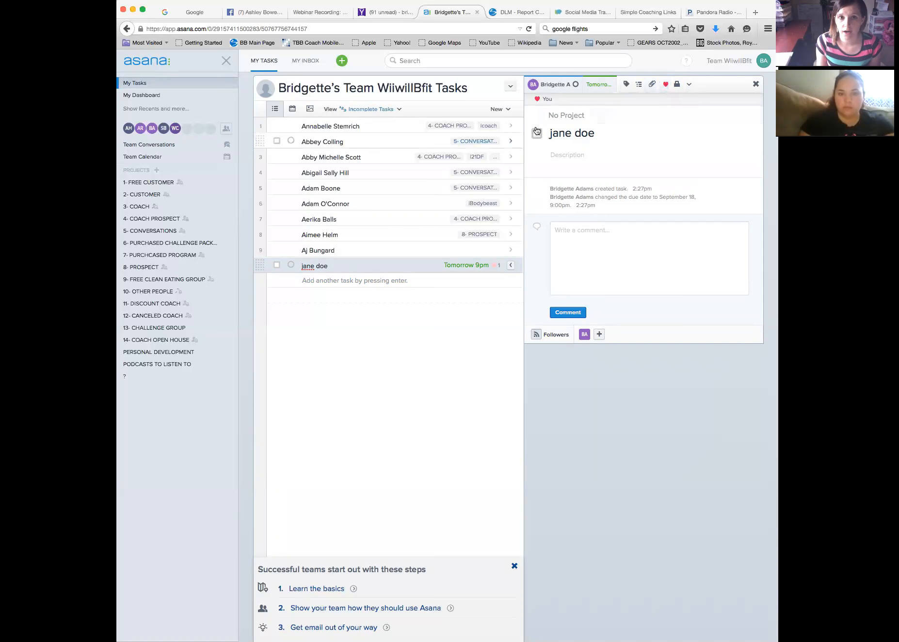
{"action": "left_click", "coordinate": [581, 115]}
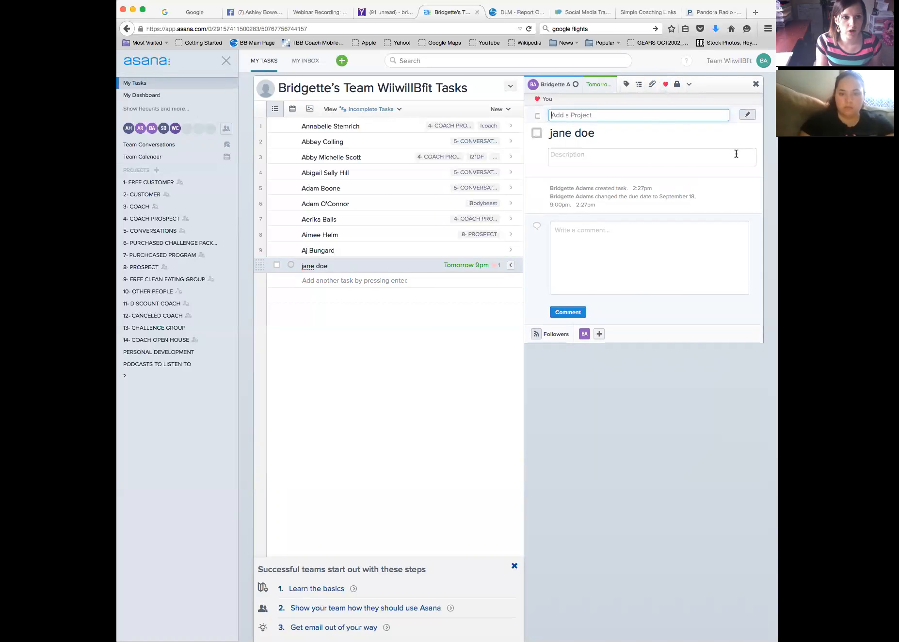
{"action": "type", "text": "2"}
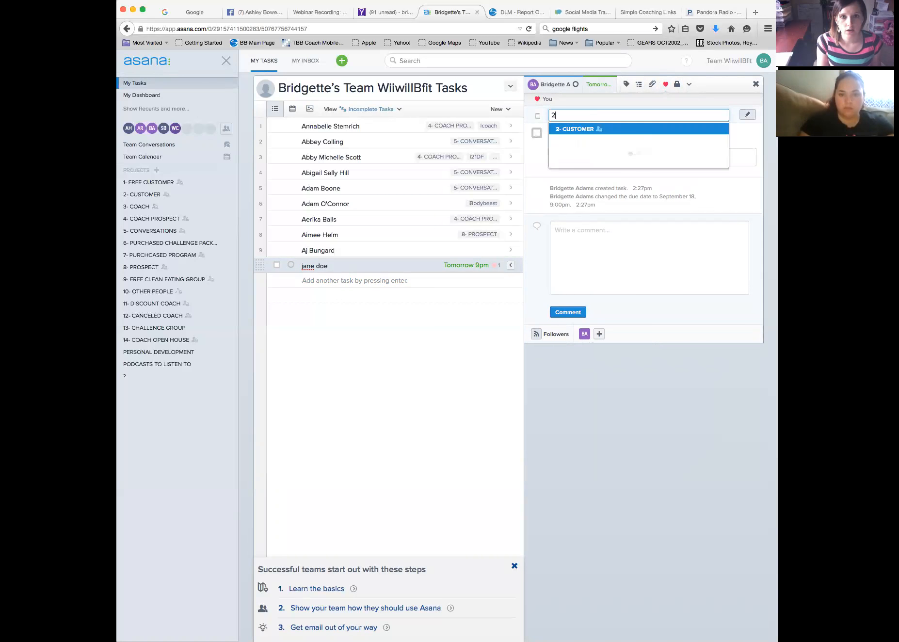
{"action": "key", "text": "Return"}
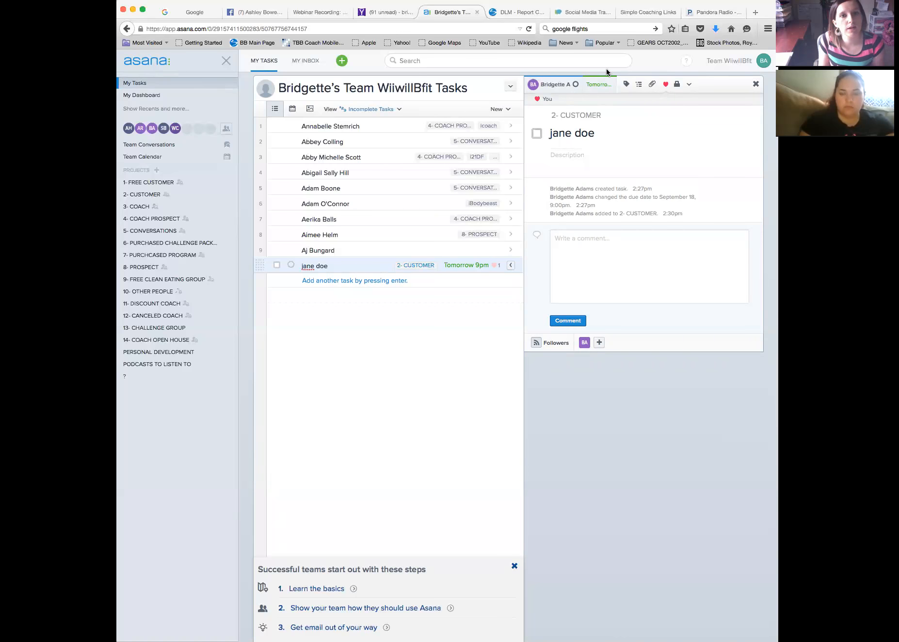
Move the task to 13- CHALLENGE GROUP instead and open that project
{"action": "left_click", "coordinate": [606, 115]}
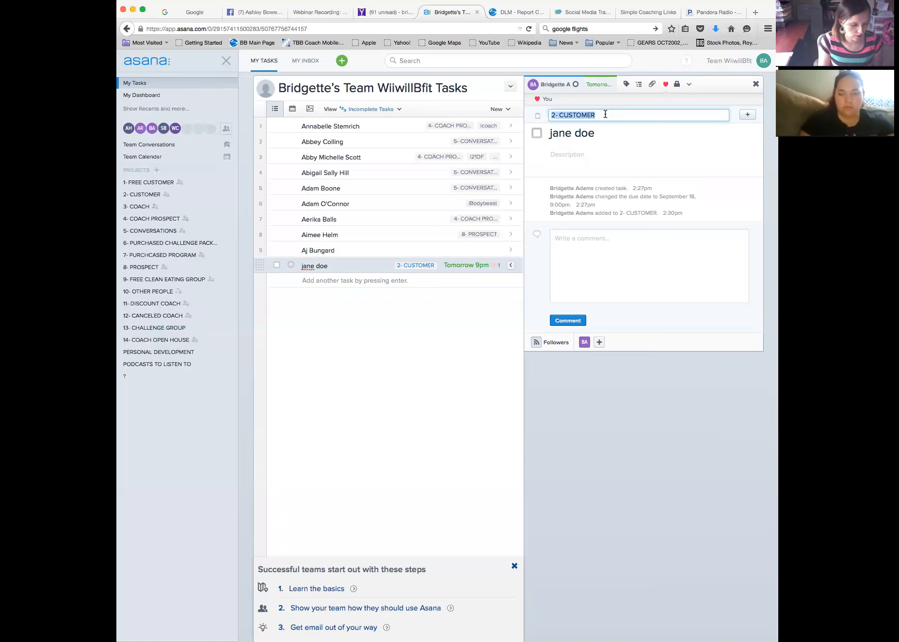
{"action": "type", "text": "13"}
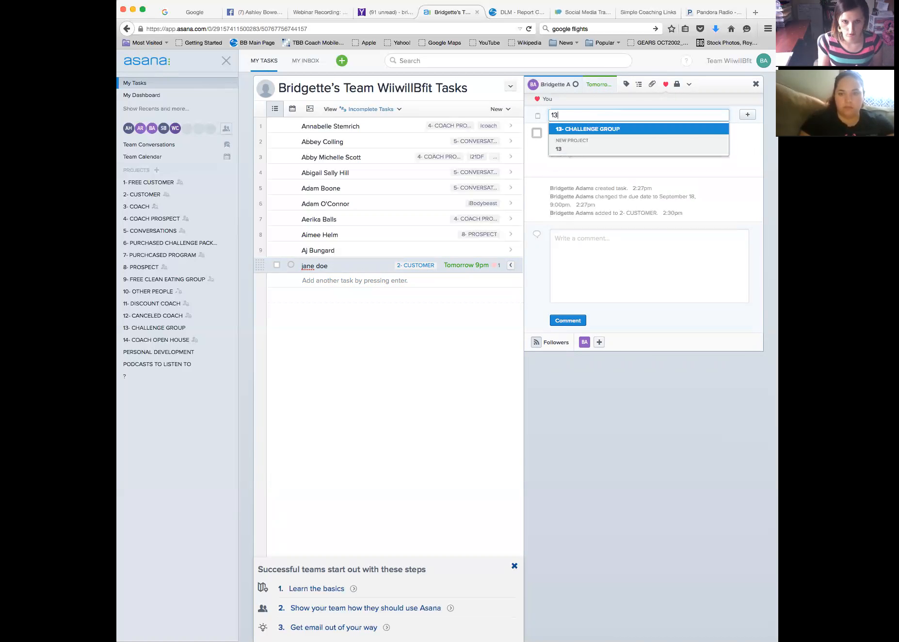
{"action": "key", "text": "Return"}
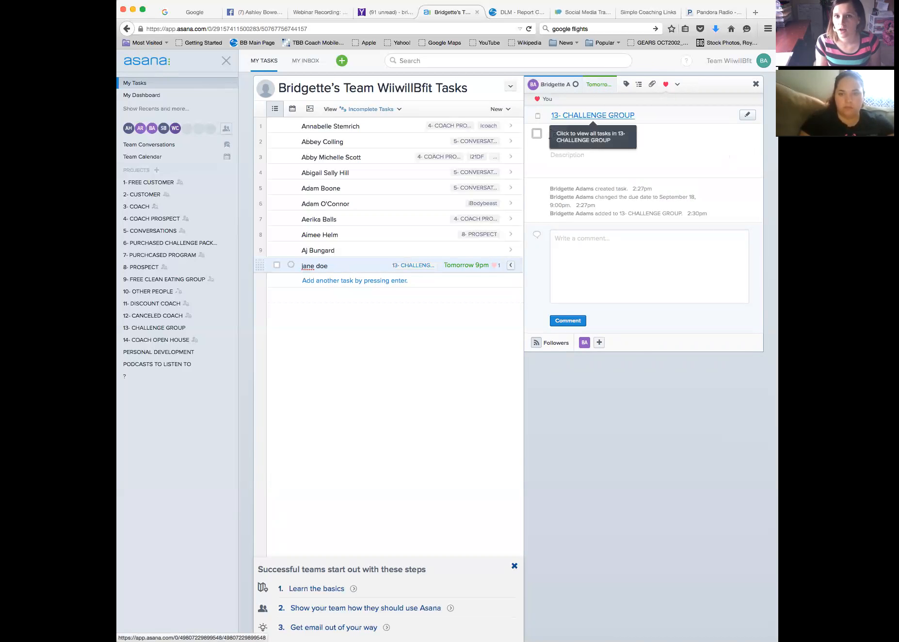
{"action": "left_click", "coordinate": [146, 330]}
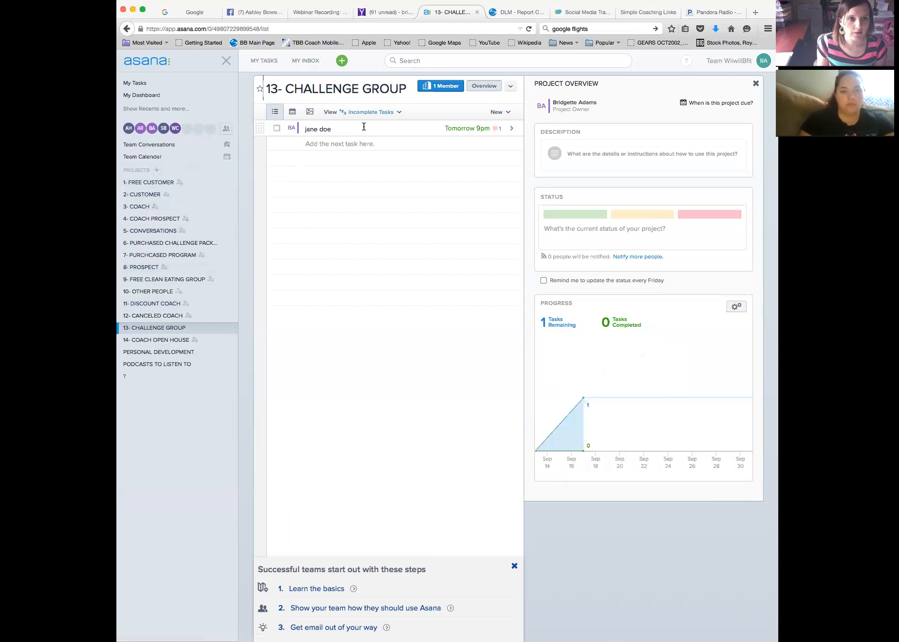
{"action": "left_click", "coordinate": [145, 85]}
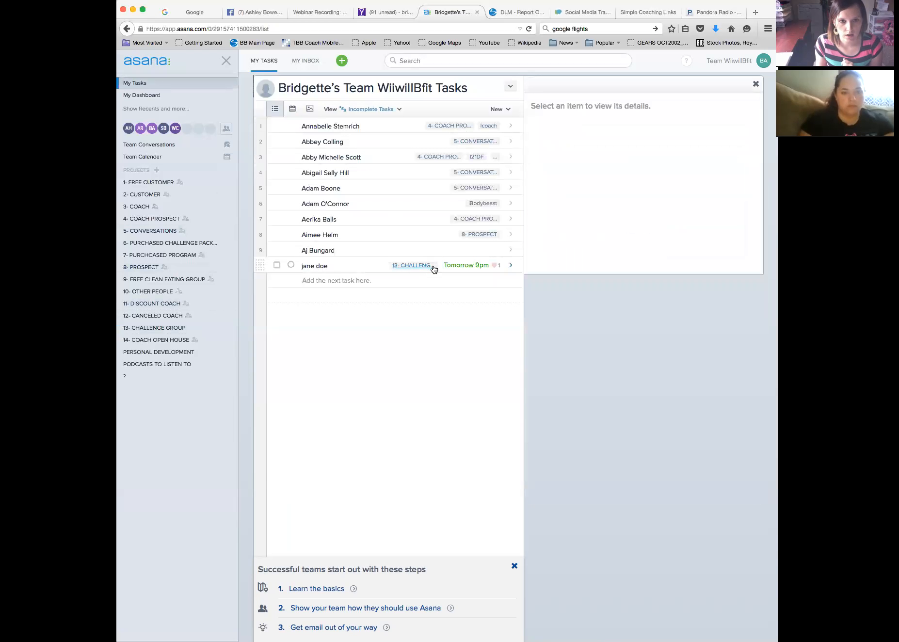
{"action": "left_click", "coordinate": [339, 269]}
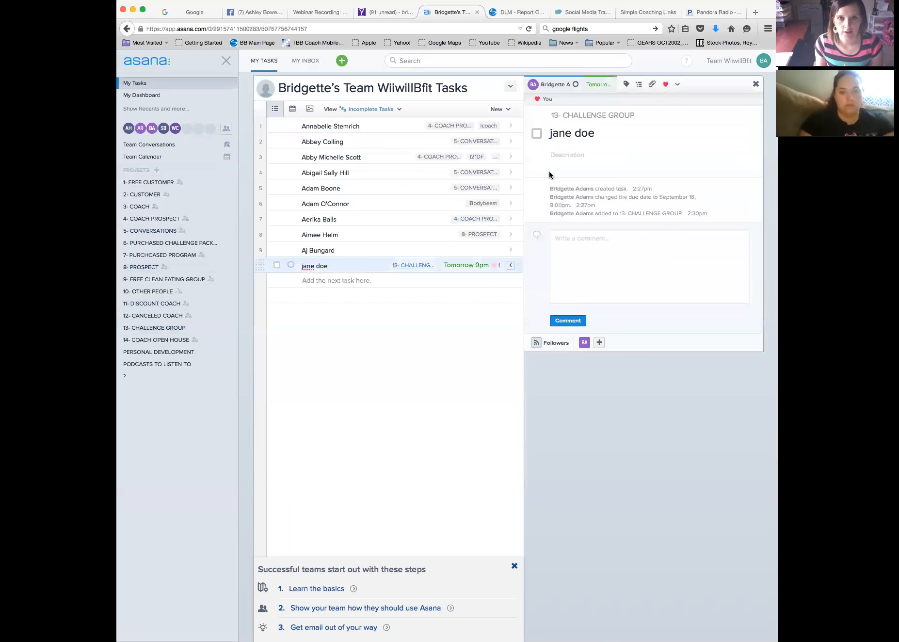
Unlike the jane doe task and tag it with a newly created 'ipiyo' tag
{"action": "left_click", "coordinate": [666, 85]}
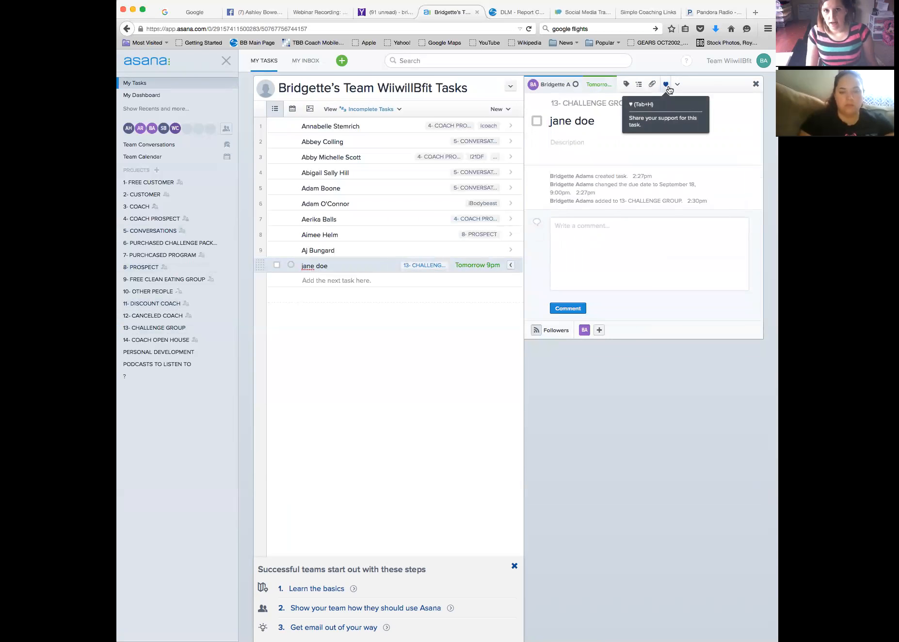
{"action": "left_click", "coordinate": [626, 84]}
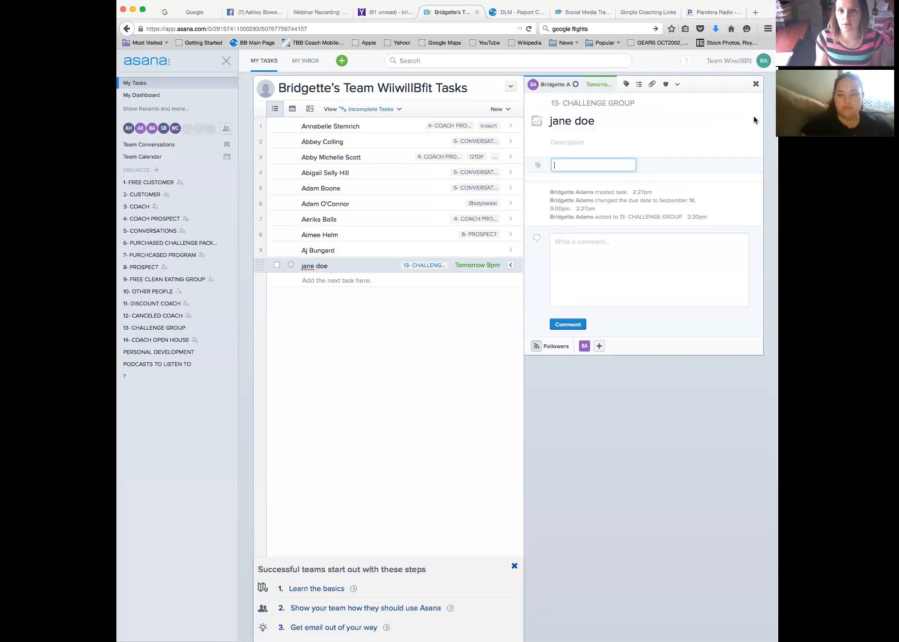
{"action": "type", "text": "i"}
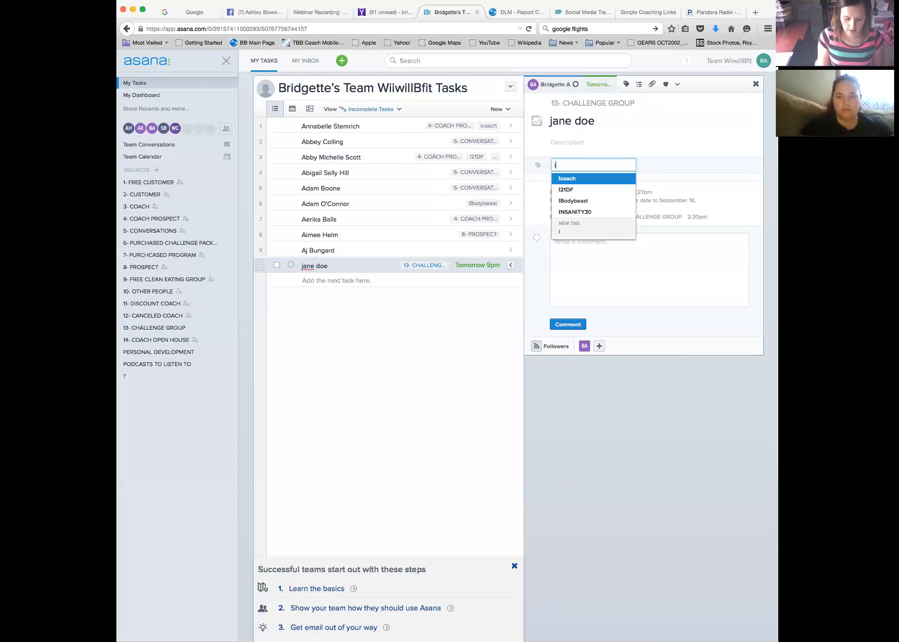
{"action": "type", "text": "piyo"}
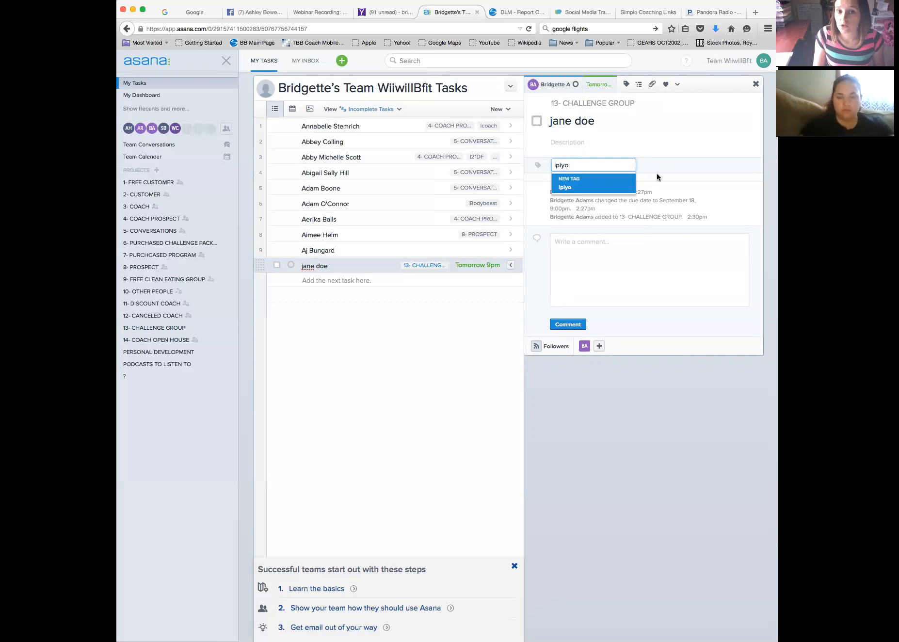
{"action": "left_click", "coordinate": [576, 180]}
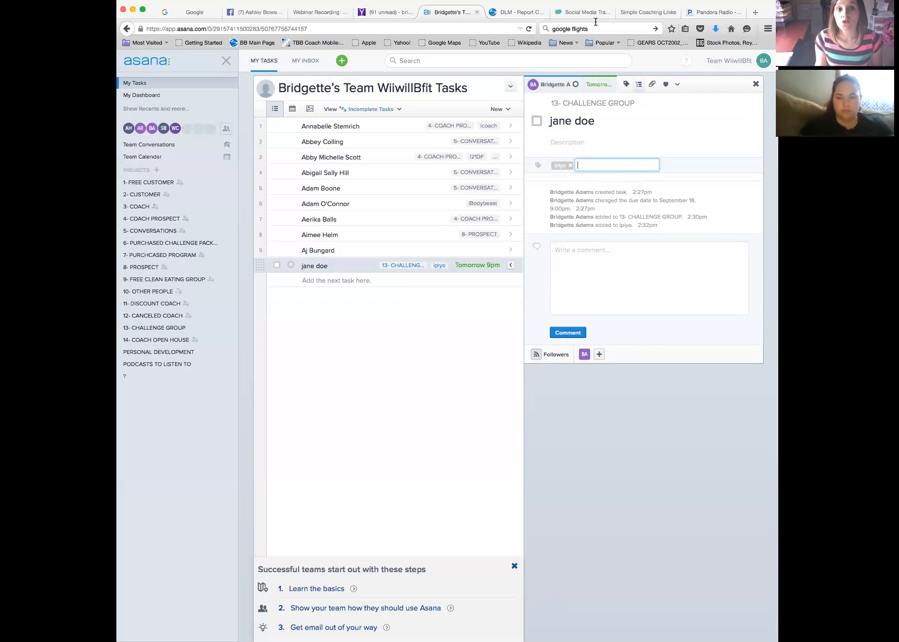
Search the workspace for 'ipiyo', review the jane doe result, then return to My Tasks
{"action": "left_click", "coordinate": [489, 61]}
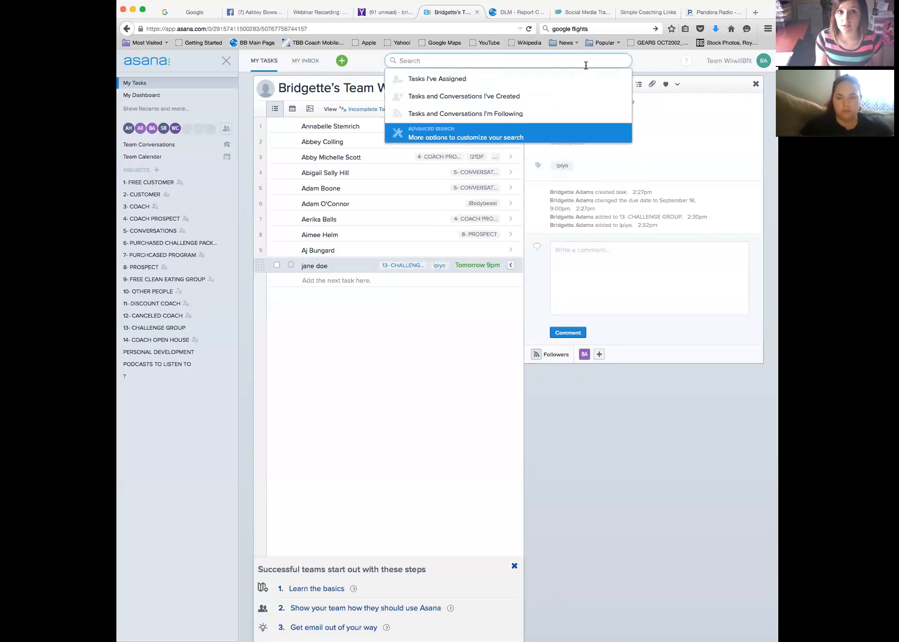
{"action": "type", "text": "i"}
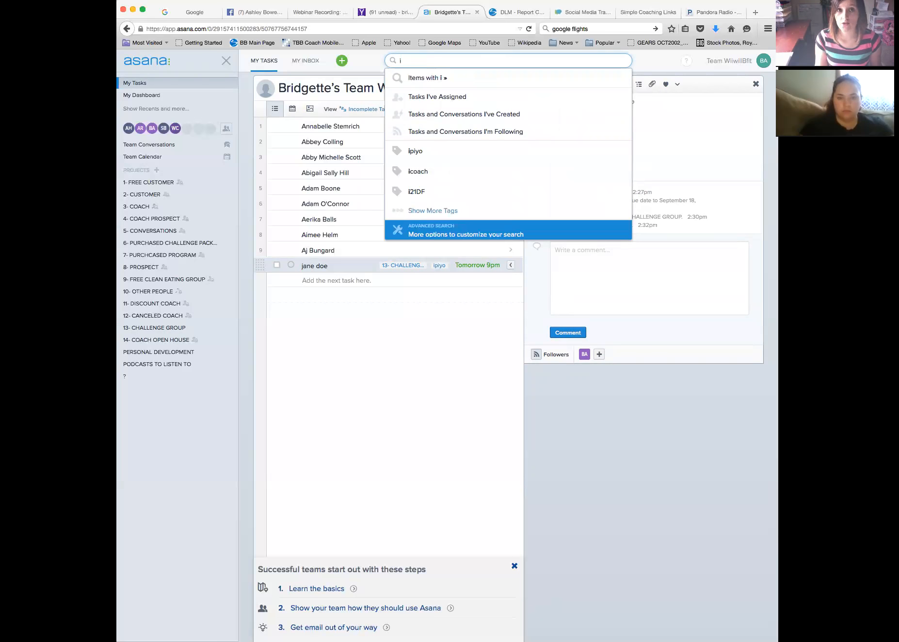
{"action": "type", "text": "piyo"}
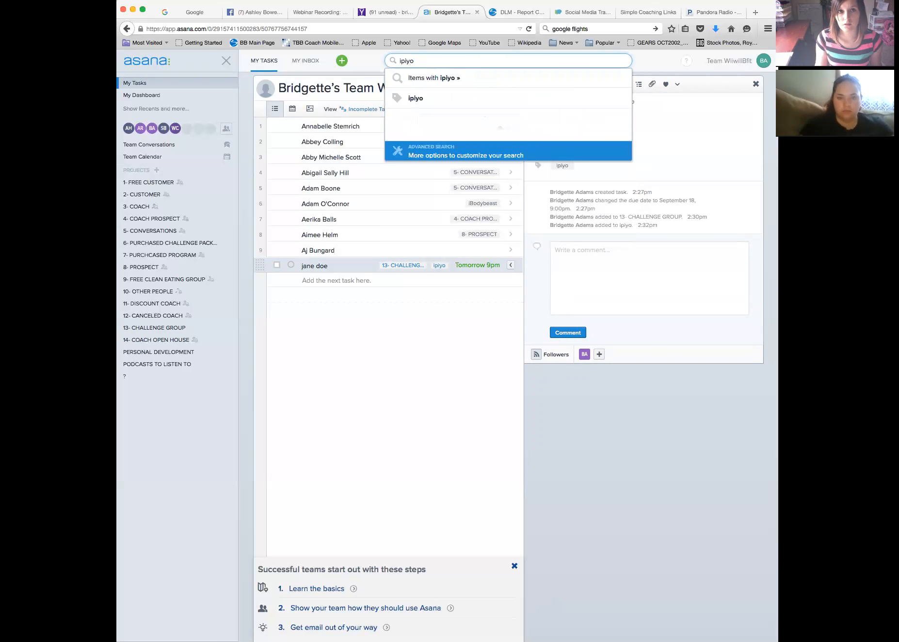
{"action": "key", "text": "Return"}
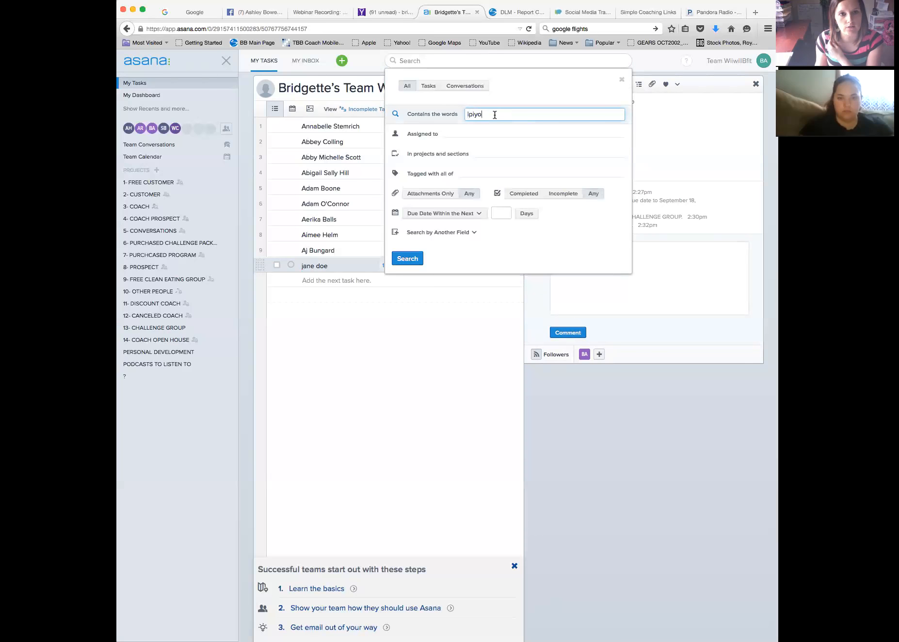
{"action": "key", "text": "Return"}
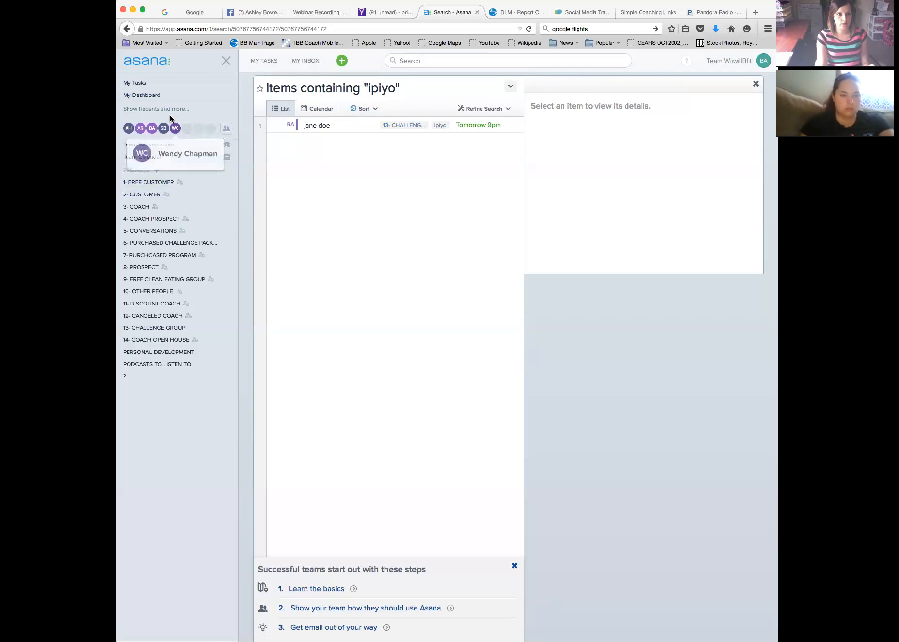
{"action": "left_click", "coordinate": [266, 61]}
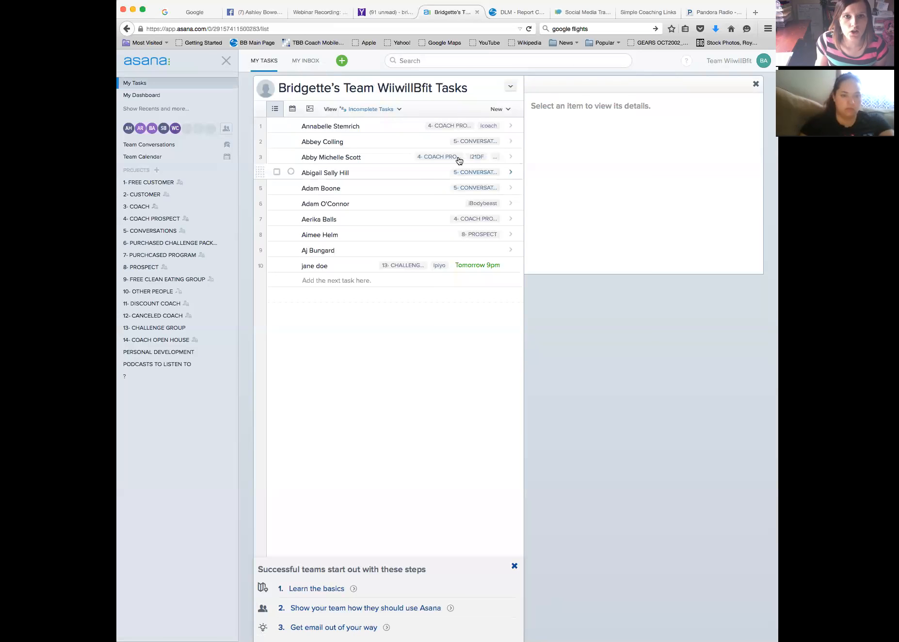
Open the jane doe task and show the team's five members with the invite-by-email box
{"action": "left_click", "coordinate": [345, 266]}
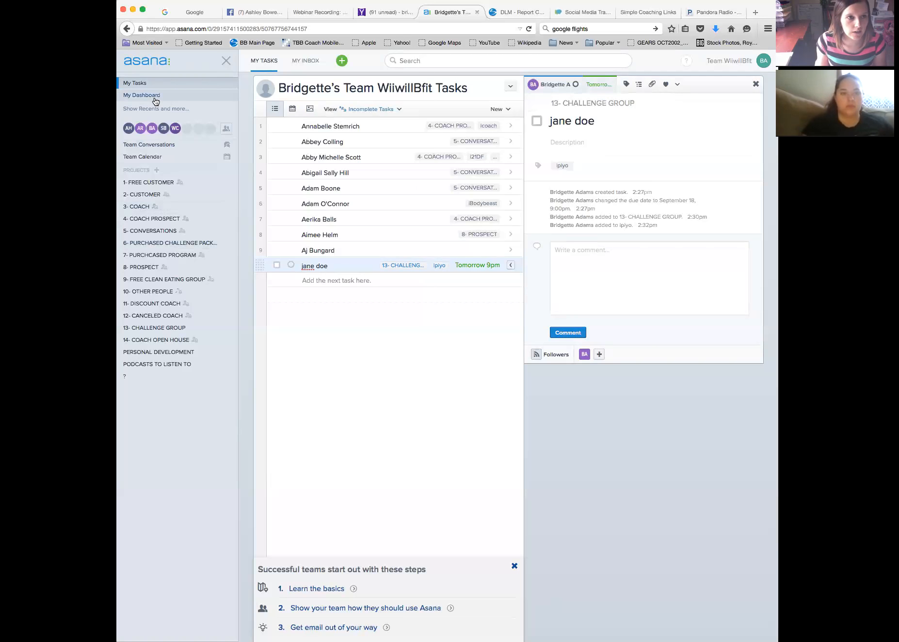
{"action": "left_click", "coordinate": [230, 131]}
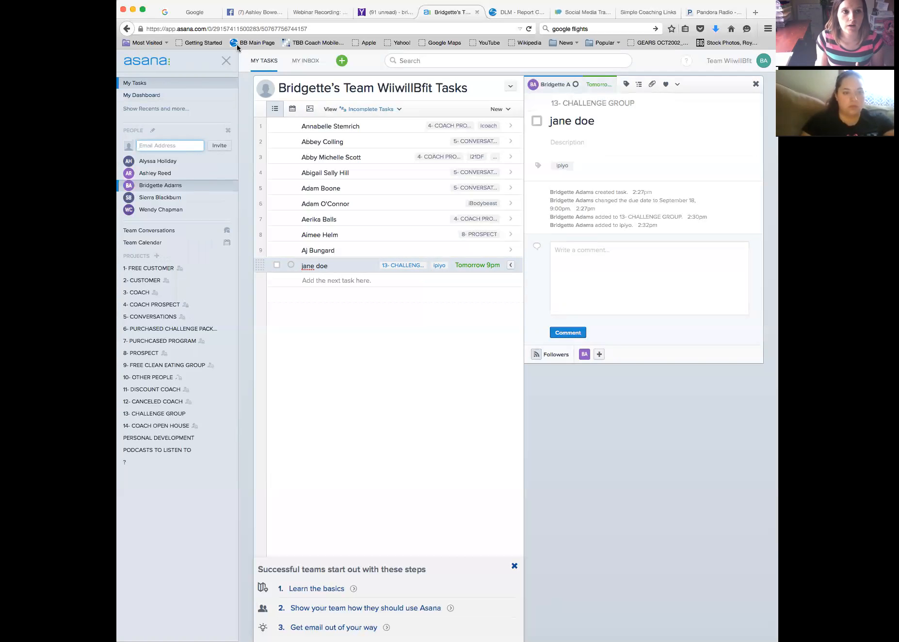
On Facebook, open the coaches group and select the teammate's e-mail in the Asana post comments
{"action": "left_click", "coordinate": [252, 13]}
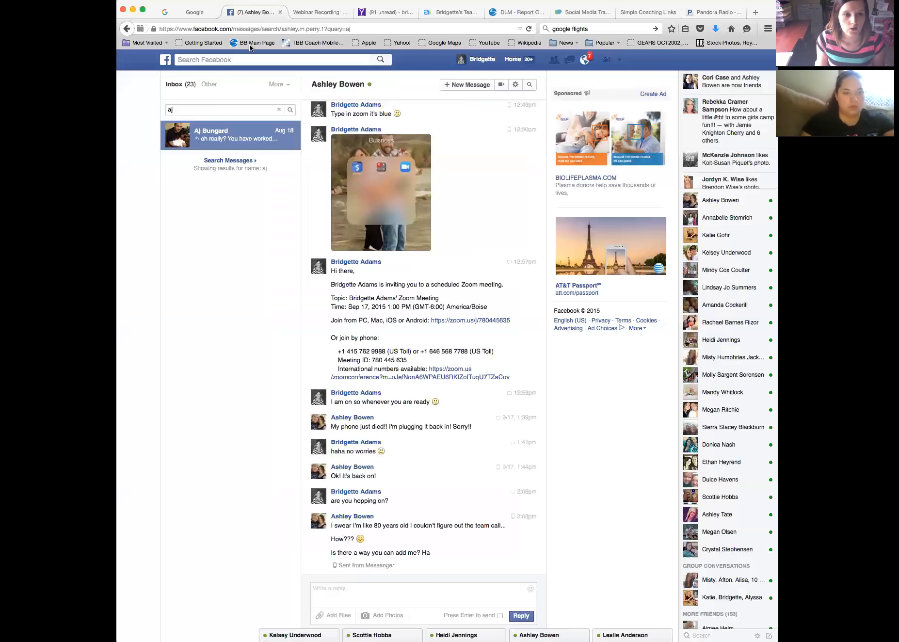
{"action": "scroll", "coordinate": [334, 367], "scroll_direction": "up", "scroll_amount": 10}
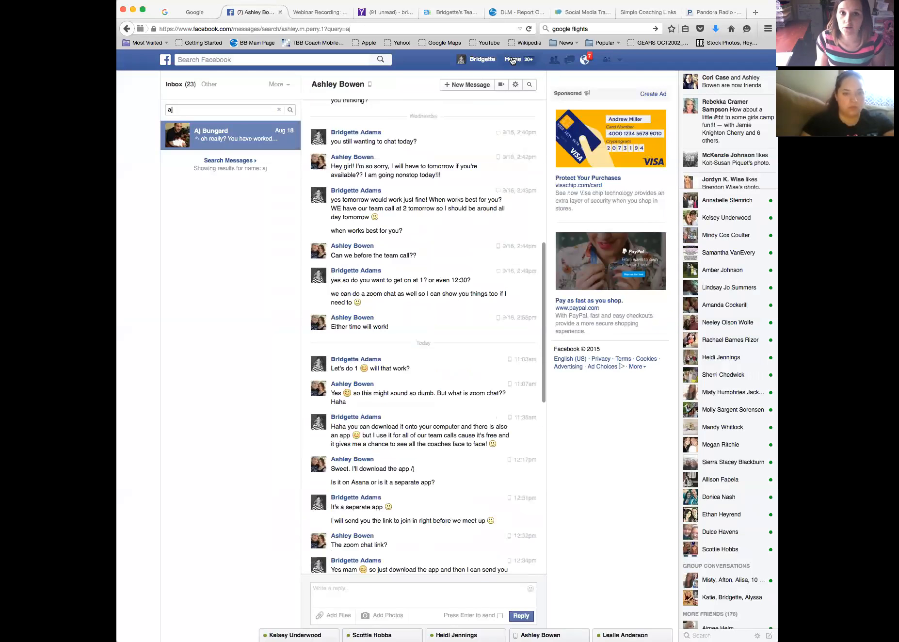
{"action": "left_click", "coordinate": [512, 60]}
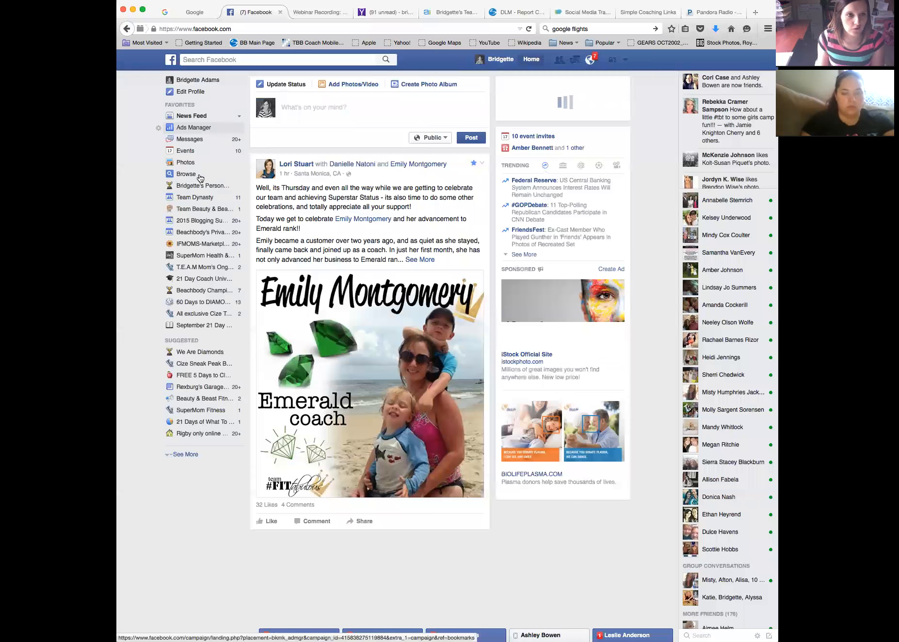
{"action": "left_click", "coordinate": [200, 187]}
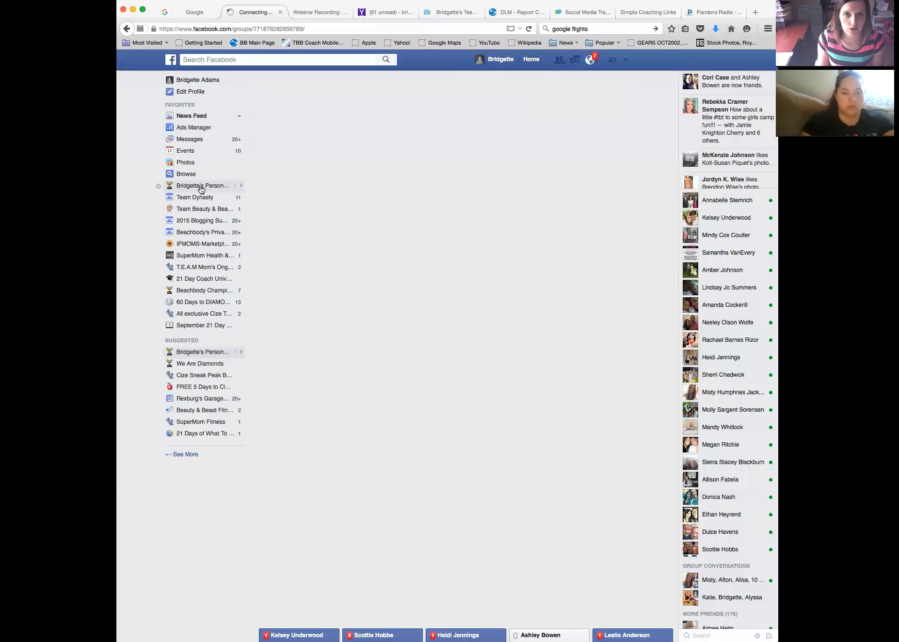
{"action": "scroll", "coordinate": [336, 378], "scroll_direction": "down", "scroll_amount": 3}
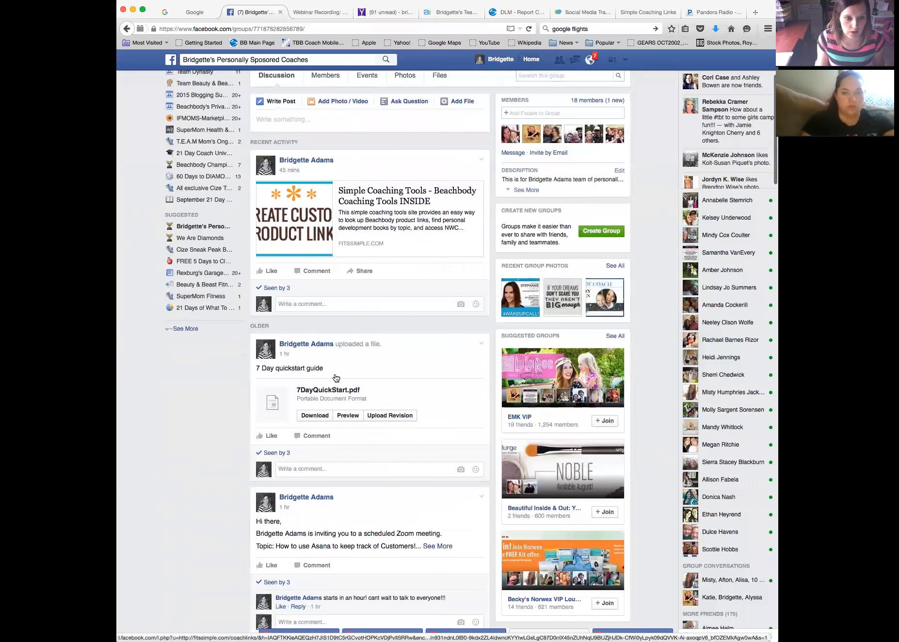
{"action": "scroll", "coordinate": [337, 378], "scroll_direction": "down", "scroll_amount": 7}
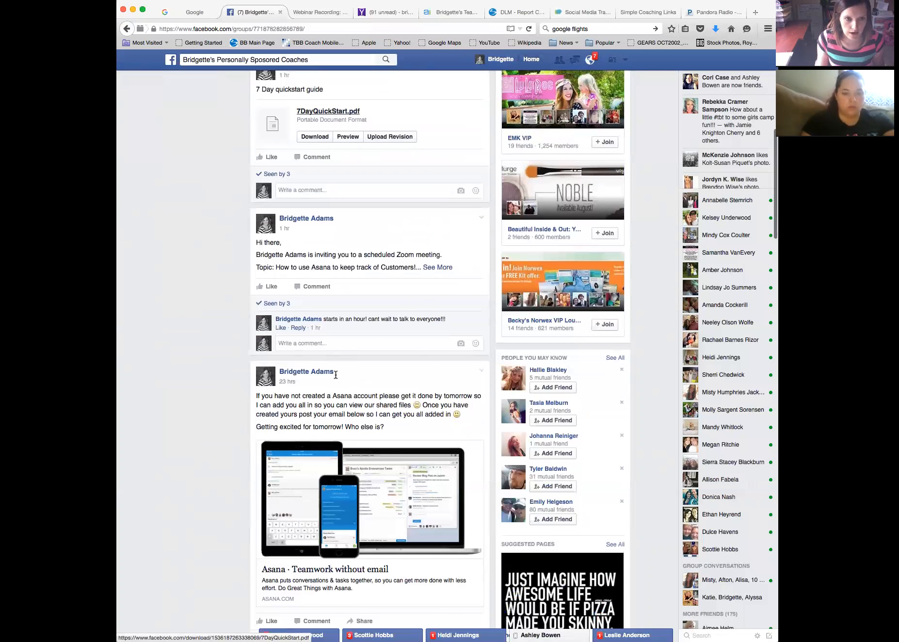
{"action": "scroll", "coordinate": [336, 374], "scroll_direction": "down", "scroll_amount": 6}
{"action": "scroll", "coordinate": [308, 318], "scroll_direction": "down", "scroll_amount": 2}
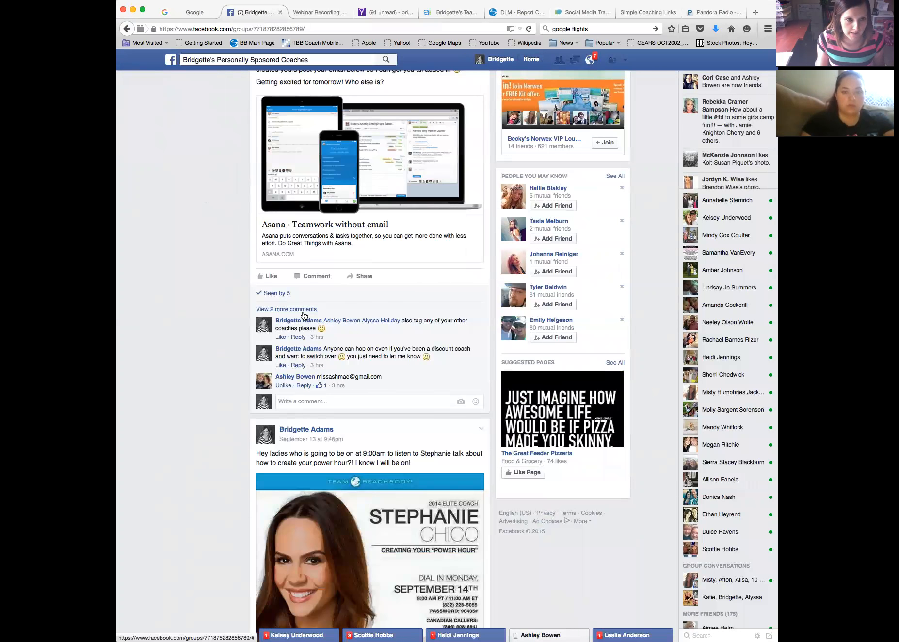
{"action": "left_click_drag", "start_coordinate": [382, 376], "coordinate": [316, 378]}
{"action": "key", "text": "super+c"}
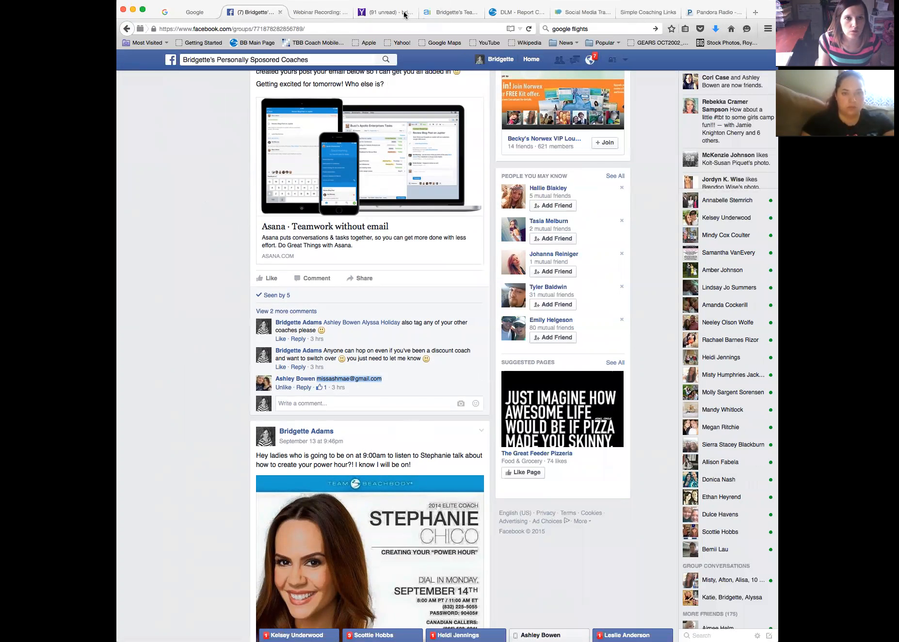
{"action": "left_click", "coordinate": [450, 13]}
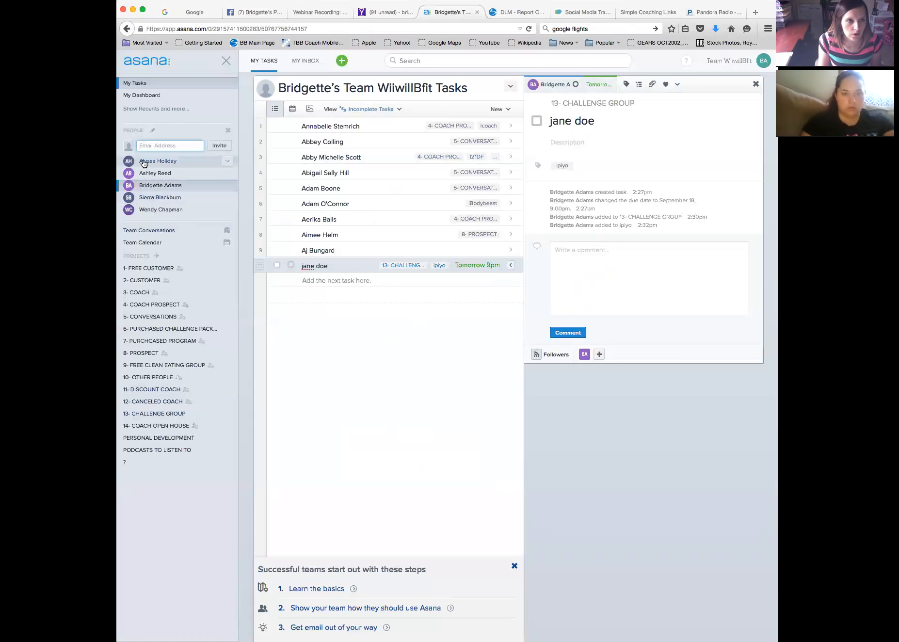
Paste the teammate's e-mail into the People panel and send the team invitation
{"action": "key", "text": "super+v"}
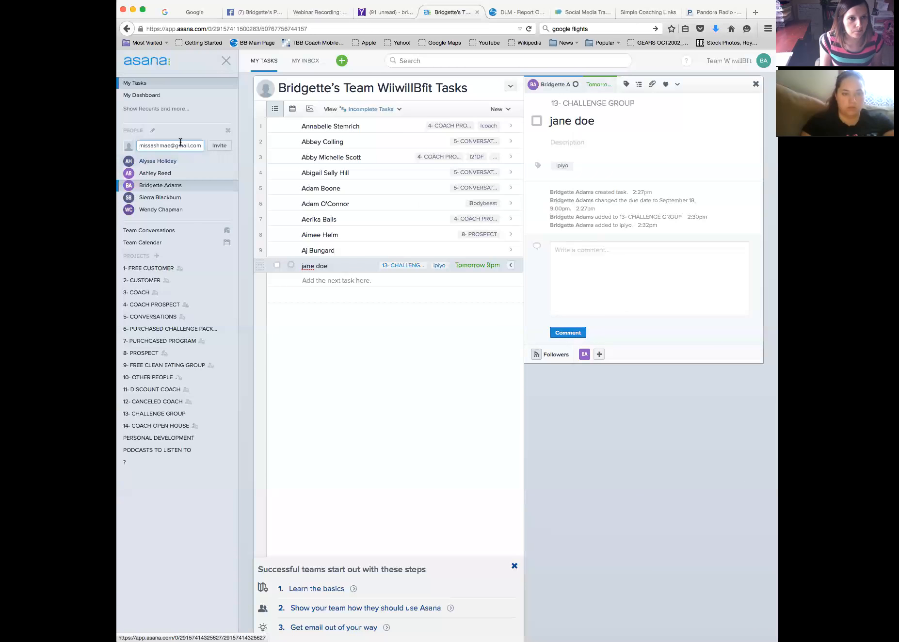
{"action": "left_click", "coordinate": [218, 149]}
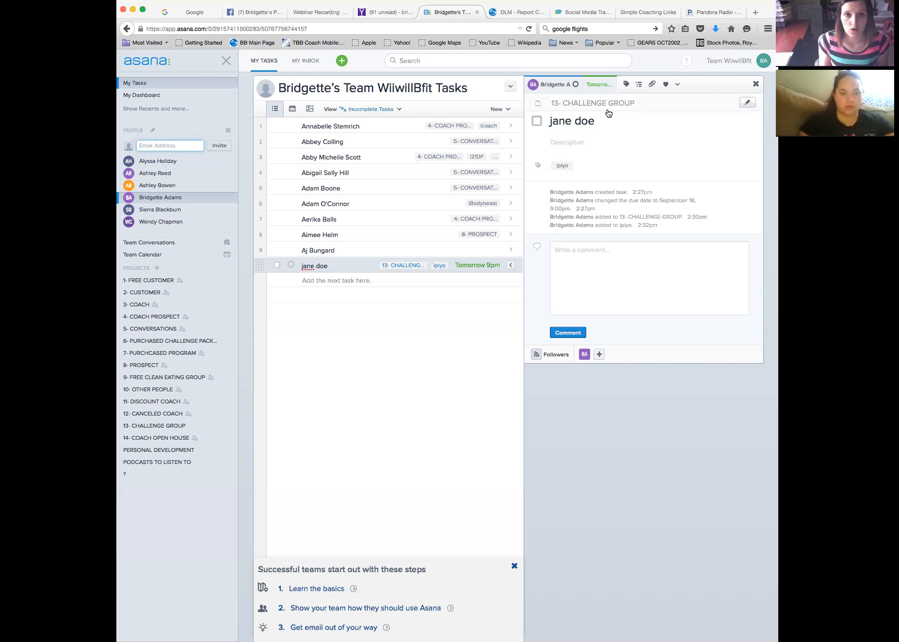
{"action": "left_click", "coordinate": [598, 269]}
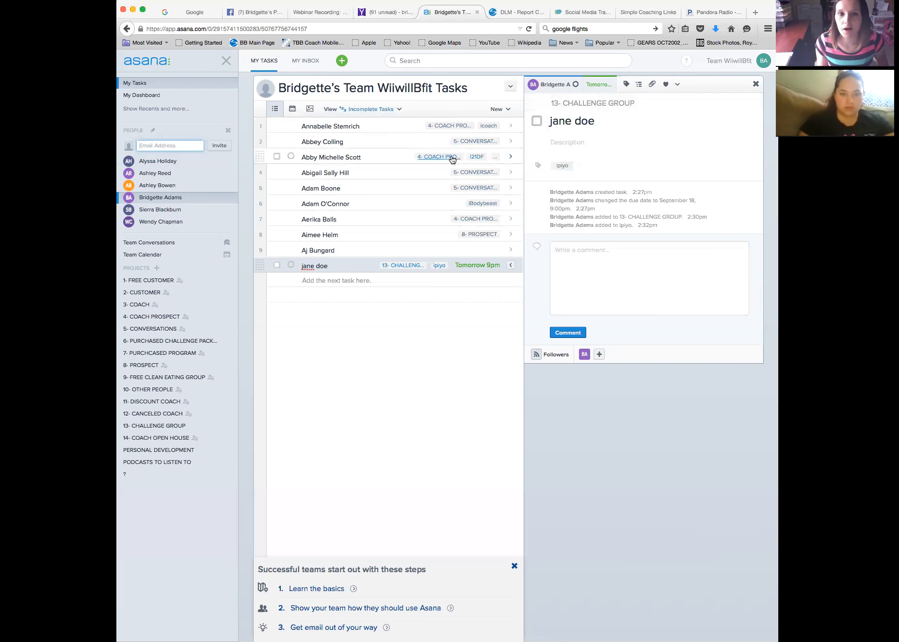
{"action": "left_click", "coordinate": [558, 281]}
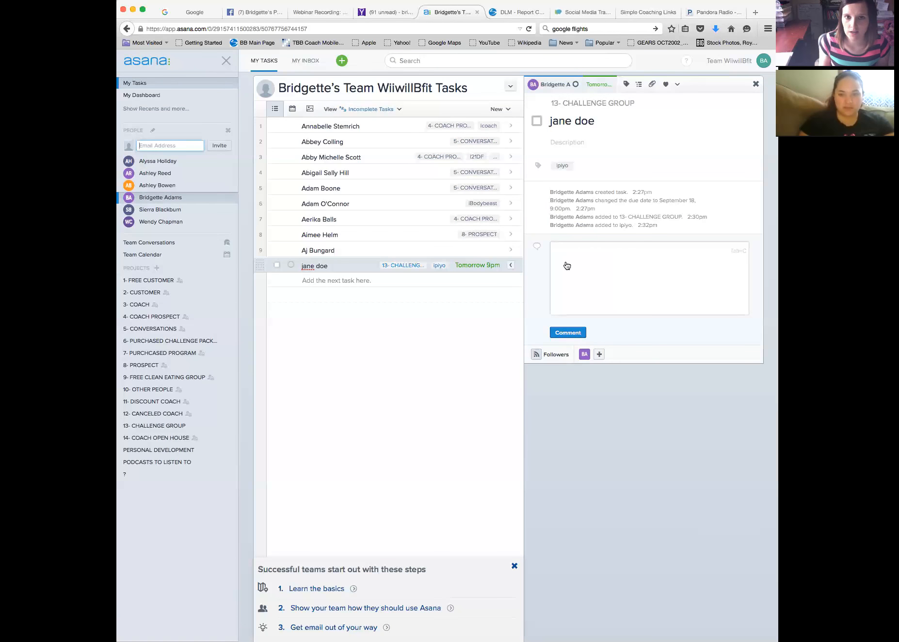
{"action": "left_click", "coordinate": [577, 142]}
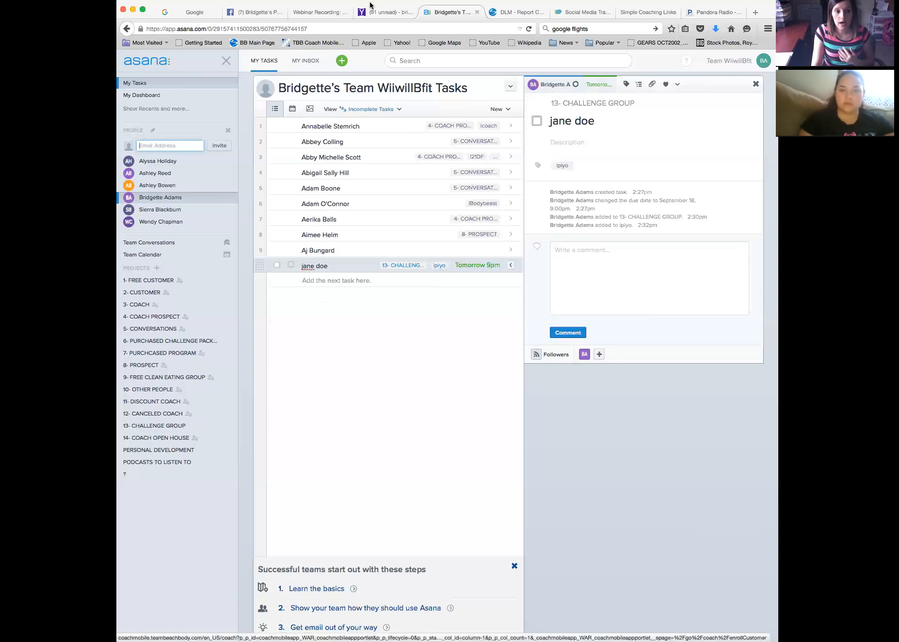
{"action": "left_click", "coordinate": [158, 454]}
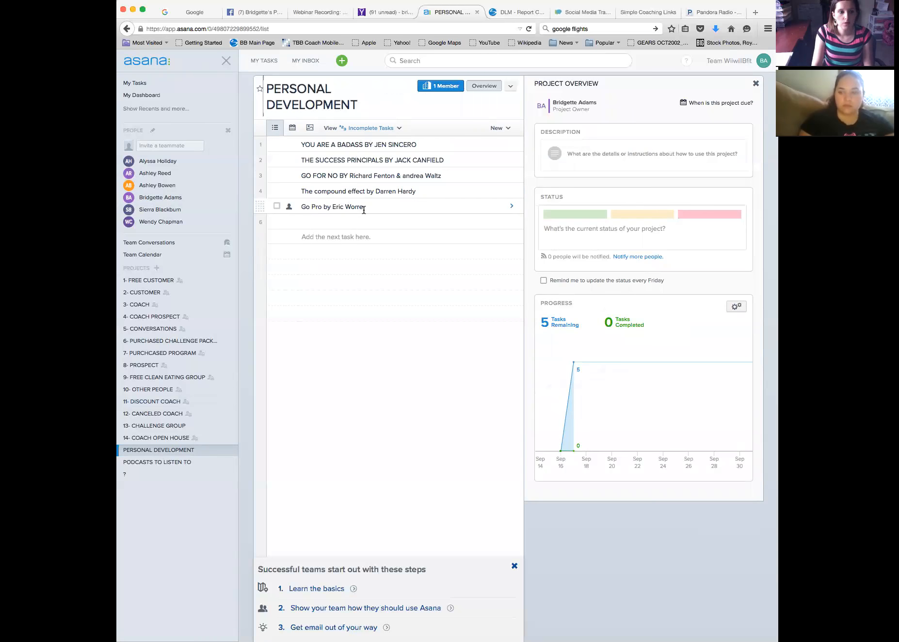
Open PODCASTS TO LISTEN TO and select the empty row below its three podcast tasks
{"action": "left_click", "coordinate": [194, 465]}
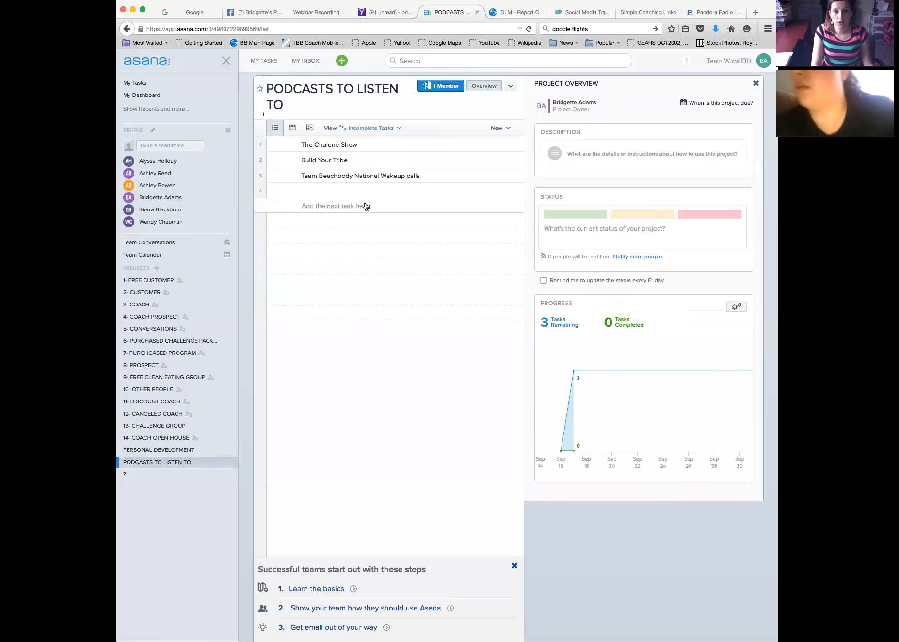
{"action": "left_click", "coordinate": [367, 192]}
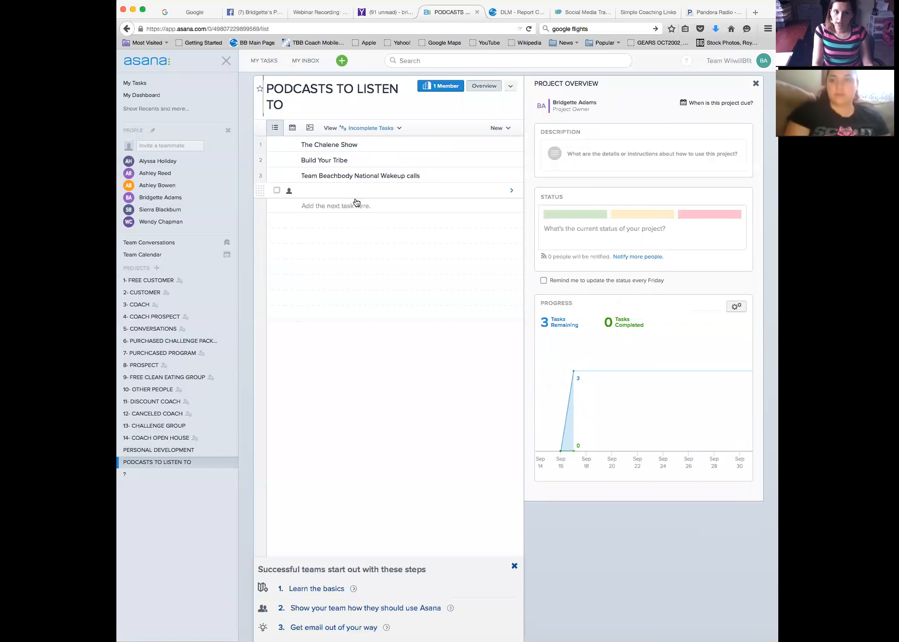
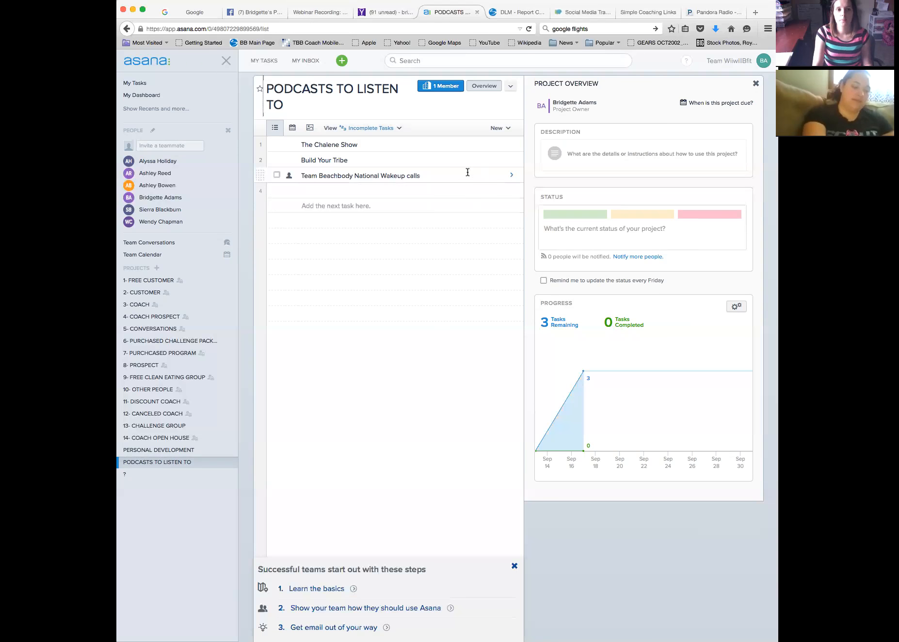
Leave the Asana Podcasts to Listen To project for the Facebook coaching group feed
{"action": "left_click", "coordinate": [267, 14]}
{"action": "scroll", "coordinate": [387, 163], "scroll_direction": "up", "scroll_amount": 5}
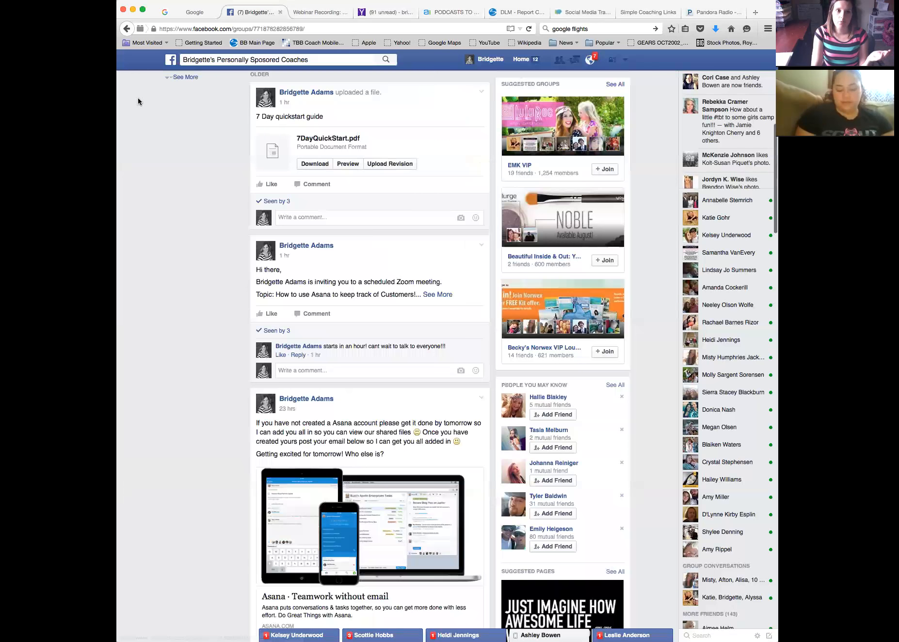
Open the coach's personal profile timeline from her name in the group post
{"action": "scroll", "coordinate": [136, 98], "scroll_direction": "up", "scroll_amount": 8}
{"action": "left_click", "coordinate": [197, 81]}
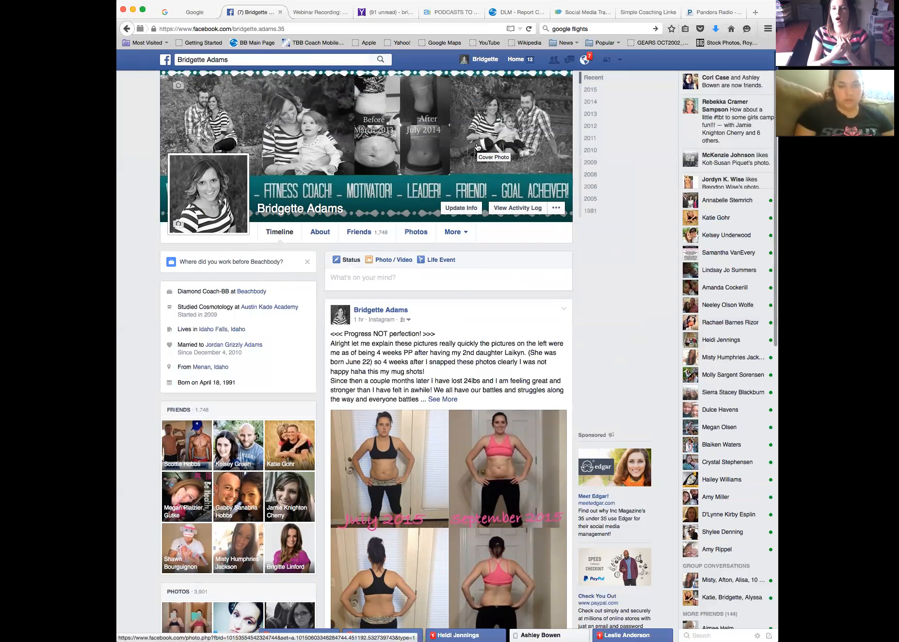
{"action": "scroll", "coordinate": [478, 145], "scroll_direction": "down", "scroll_amount": 3}
{"action": "left_click", "coordinate": [456, 127]}
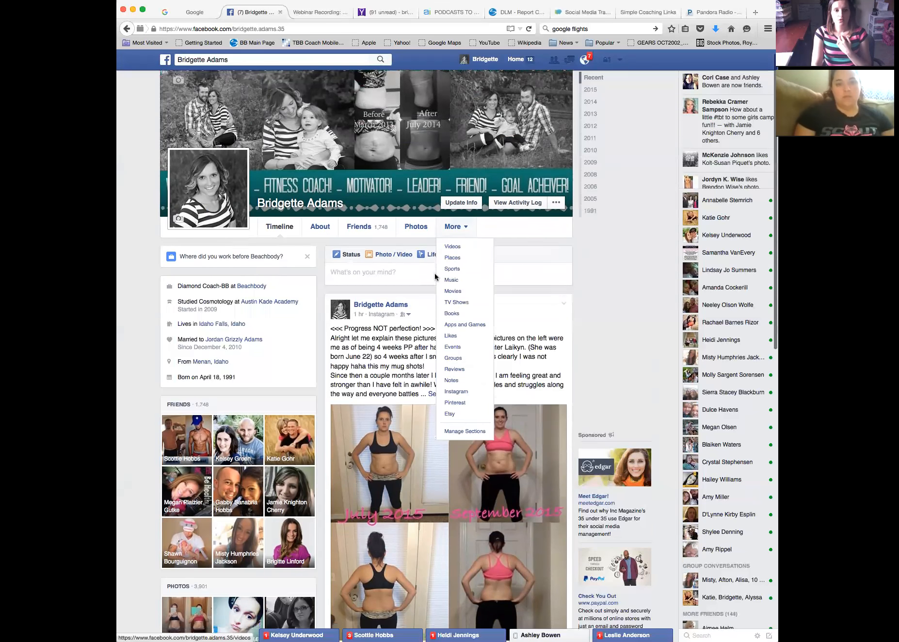
{"action": "scroll", "coordinate": [400, 254], "scroll_direction": "down", "scroll_amount": 3}
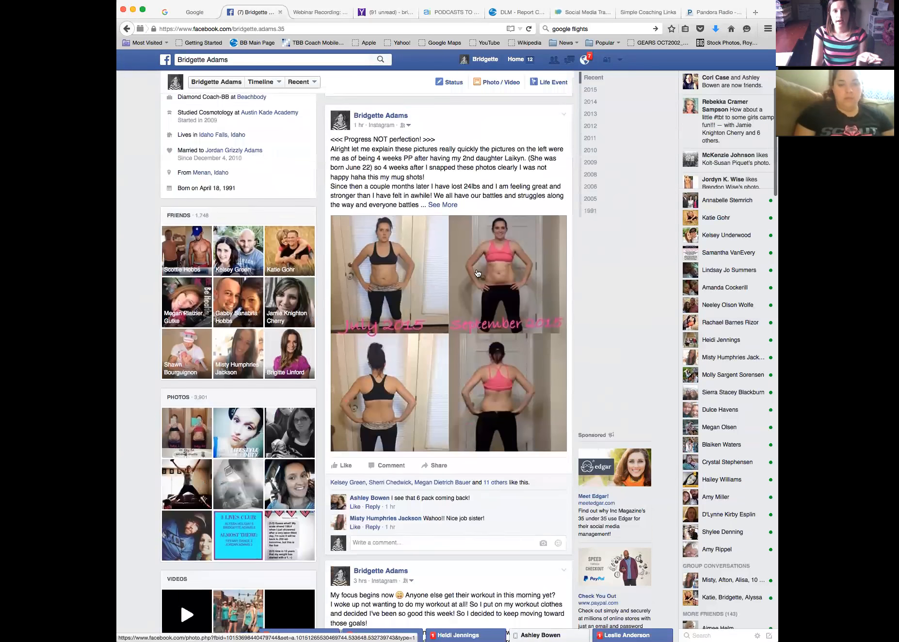
{"action": "scroll", "coordinate": [440, 292], "scroll_direction": "down", "scroll_amount": 2}
{"action": "scroll", "coordinate": [440, 291], "scroll_direction": "down", "scroll_amount": 1}
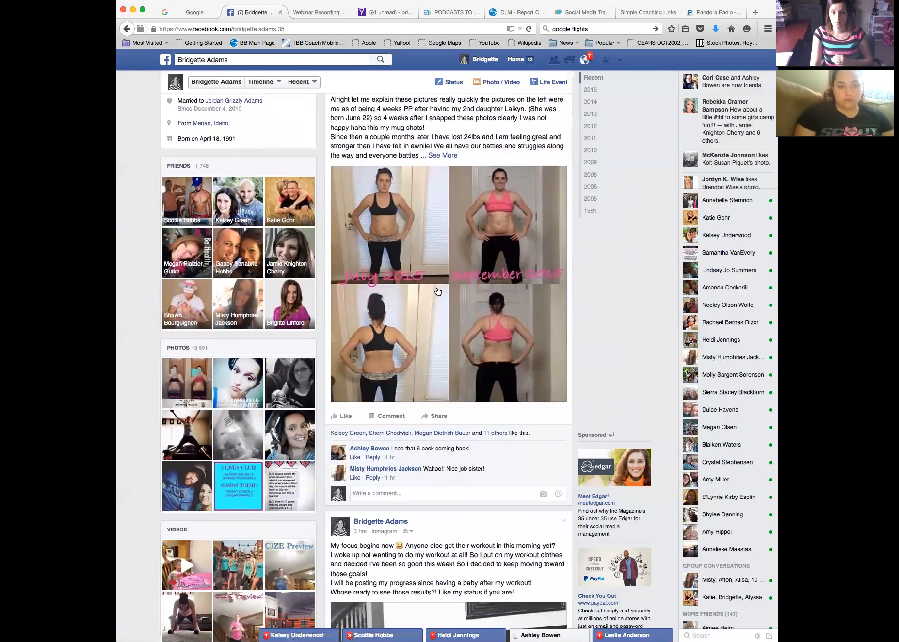
{"action": "scroll", "coordinate": [459, 402], "scroll_direction": "down", "scroll_amount": 3}
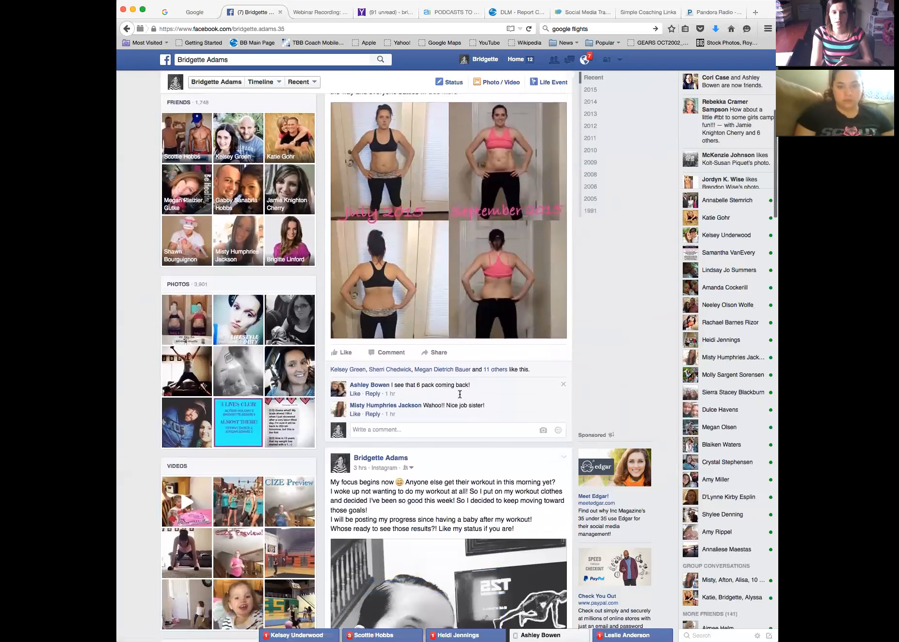
{"action": "scroll", "coordinate": [459, 394], "scroll_direction": "down", "scroll_amount": 5}
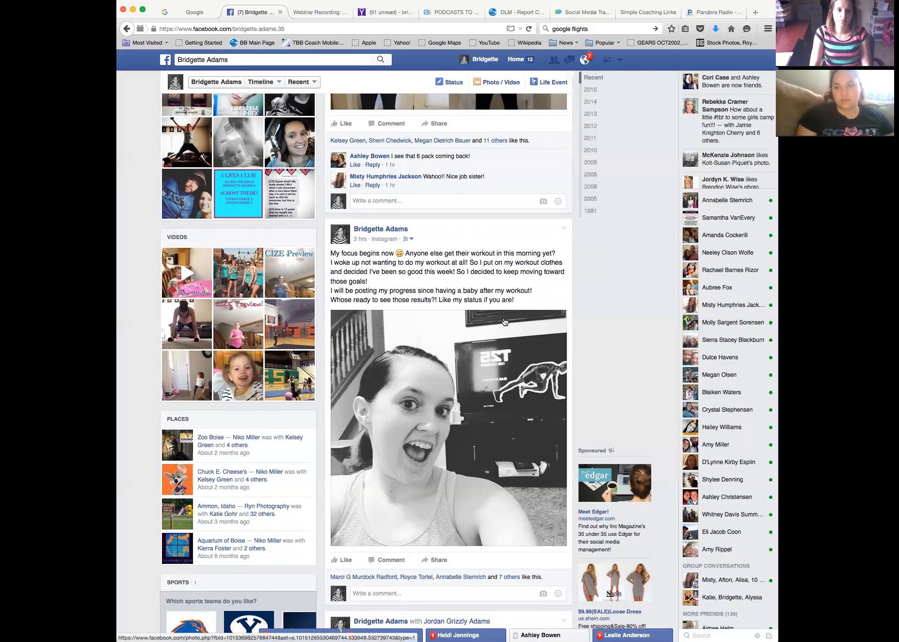
Scroll down the coach's timeline to read the gymnastics post's comments
{"action": "scroll", "coordinate": [503, 323], "scroll_direction": "down", "scroll_amount": 3}
{"action": "scroll", "coordinate": [502, 352], "scroll_direction": "down", "scroll_amount": 3}
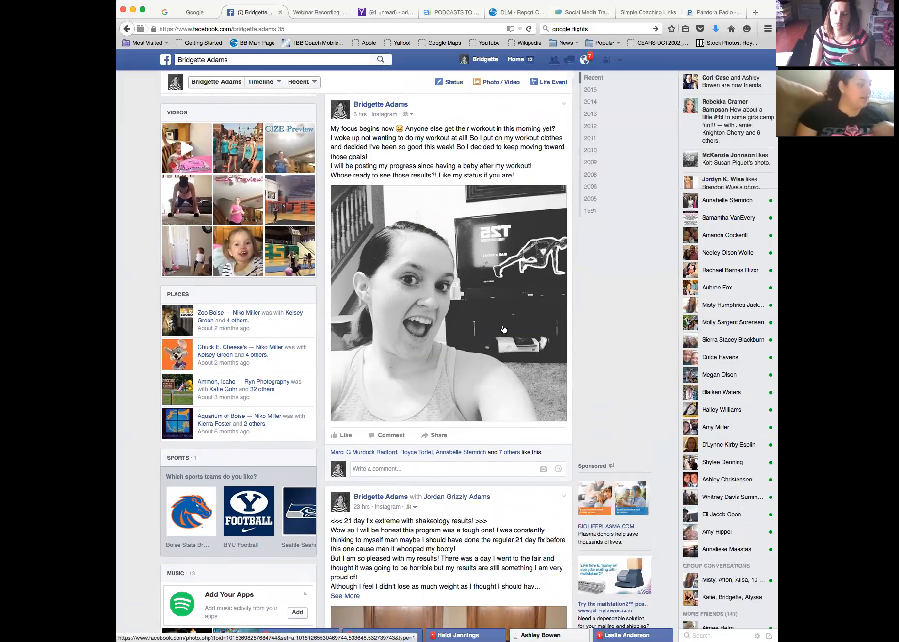
{"action": "scroll", "coordinate": [487, 328], "scroll_direction": "down", "scroll_amount": 2}
{"action": "scroll", "coordinate": [486, 328], "scroll_direction": "down", "scroll_amount": 10}
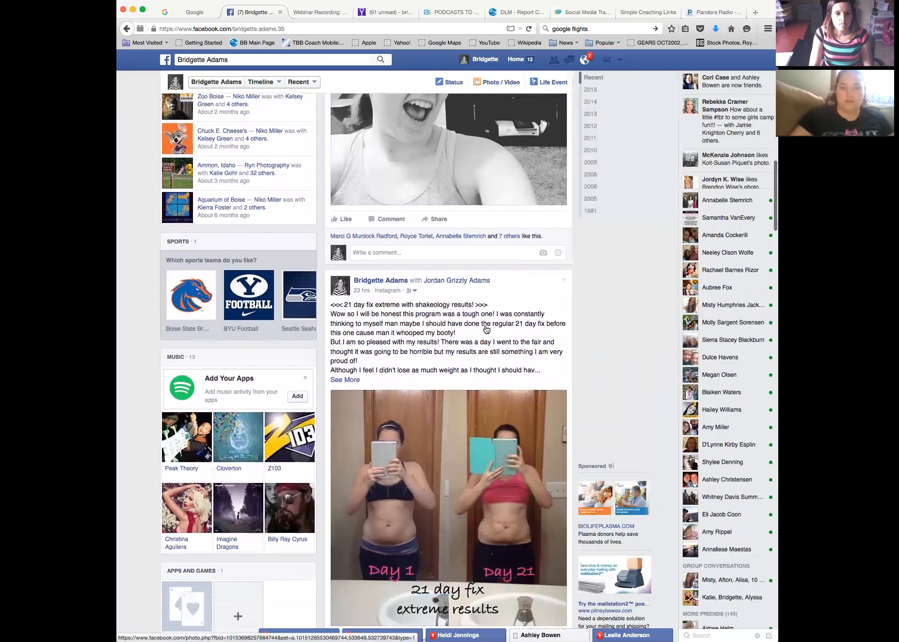
{"action": "scroll", "coordinate": [486, 325], "scroll_direction": "down", "scroll_amount": 14}
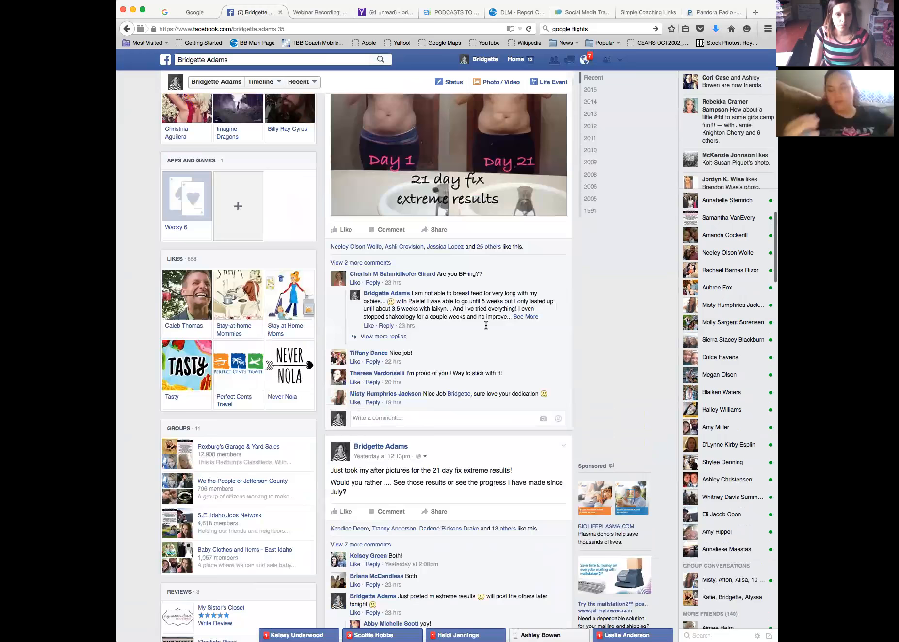
{"action": "scroll", "coordinate": [486, 325], "scroll_direction": "down", "scroll_amount": 8}
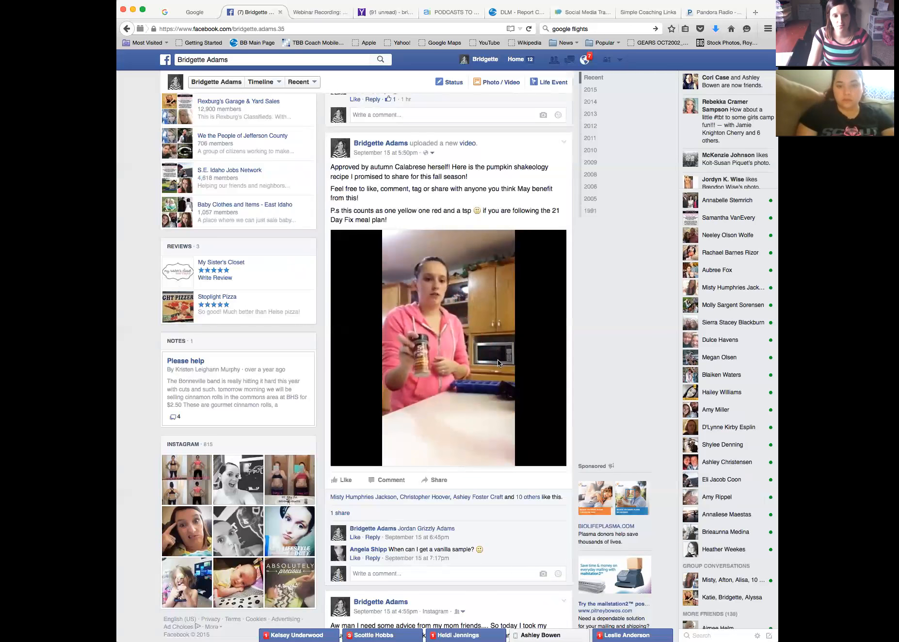
{"action": "scroll", "coordinate": [606, 330], "scroll_direction": "down", "scroll_amount": 3}
{"action": "scroll", "coordinate": [571, 339], "scroll_direction": "down", "scroll_amount": 6}
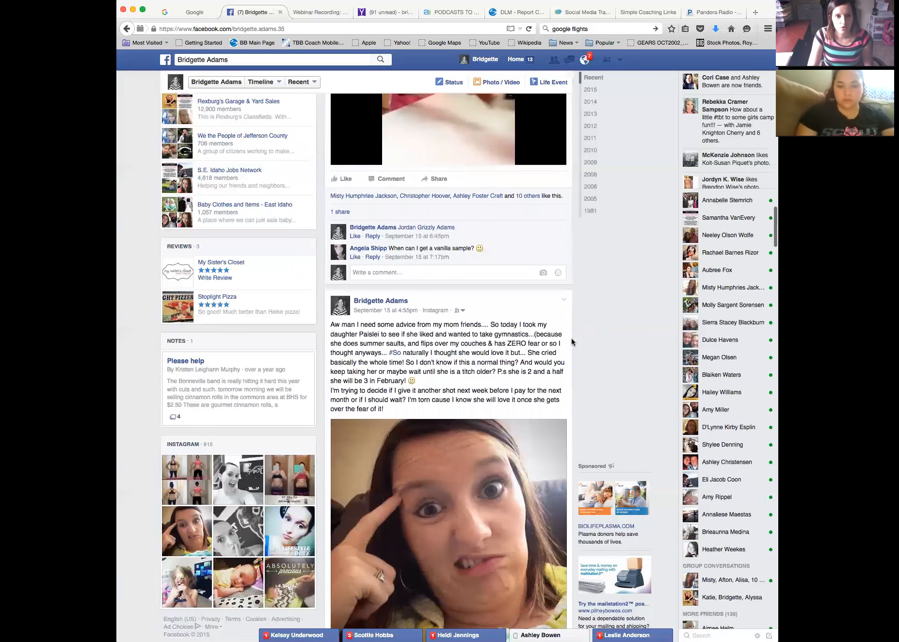
{"action": "scroll", "coordinate": [571, 342], "scroll_direction": "down", "scroll_amount": 1}
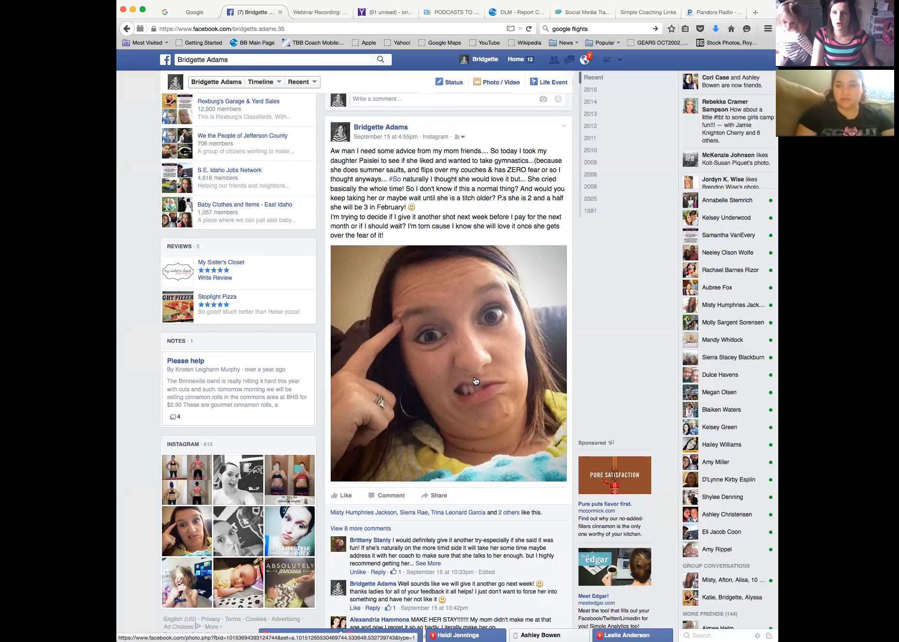
Read on to the selfie post's advice thread, check the Asana podcasts project, then return
{"action": "scroll", "coordinate": [476, 381], "scroll_direction": "down", "scroll_amount": 5}
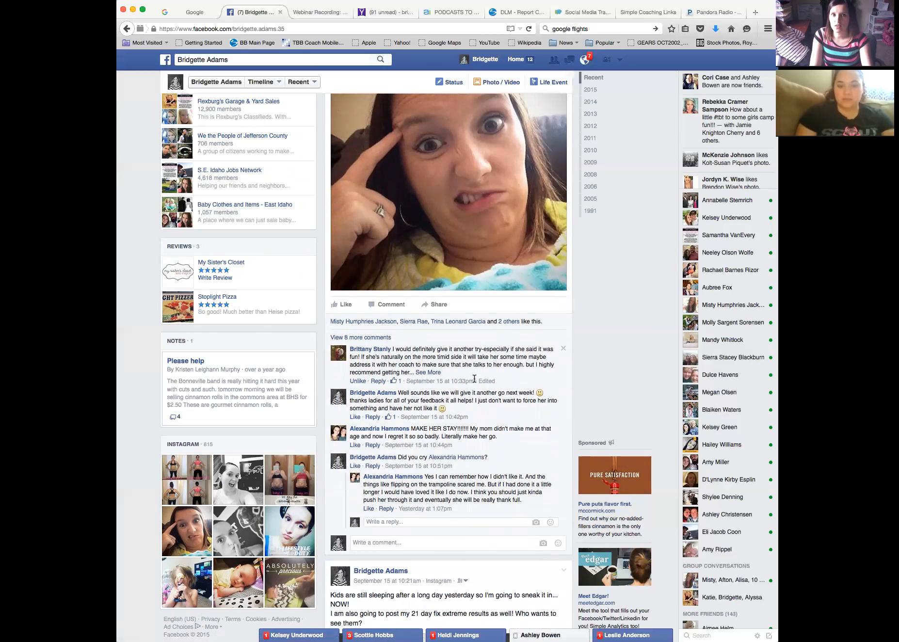
{"action": "left_click", "coordinate": [442, 11]}
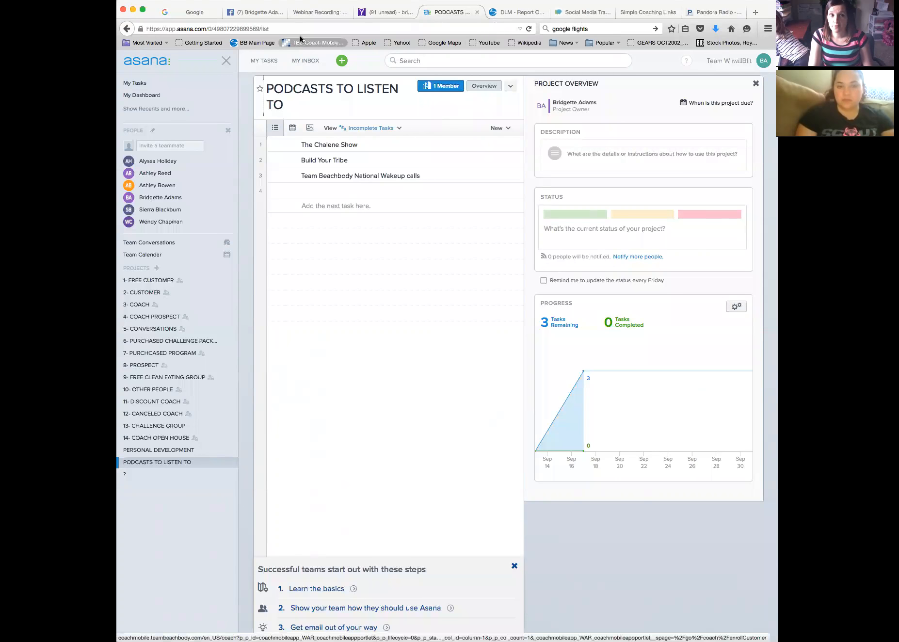
{"action": "left_click", "coordinate": [260, 12]}
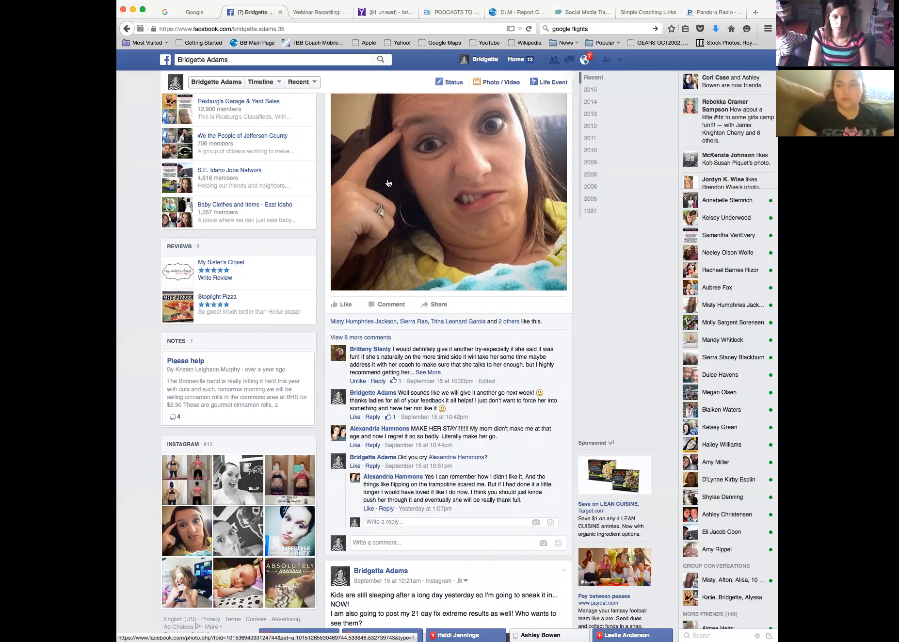
Scroll past the 21 Day Fix Extreme post to the September 14 checklist post
{"action": "scroll", "coordinate": [369, 176], "scroll_direction": "down", "scroll_amount": 3}
{"action": "scroll", "coordinate": [369, 176], "scroll_direction": "down", "scroll_amount": 10}
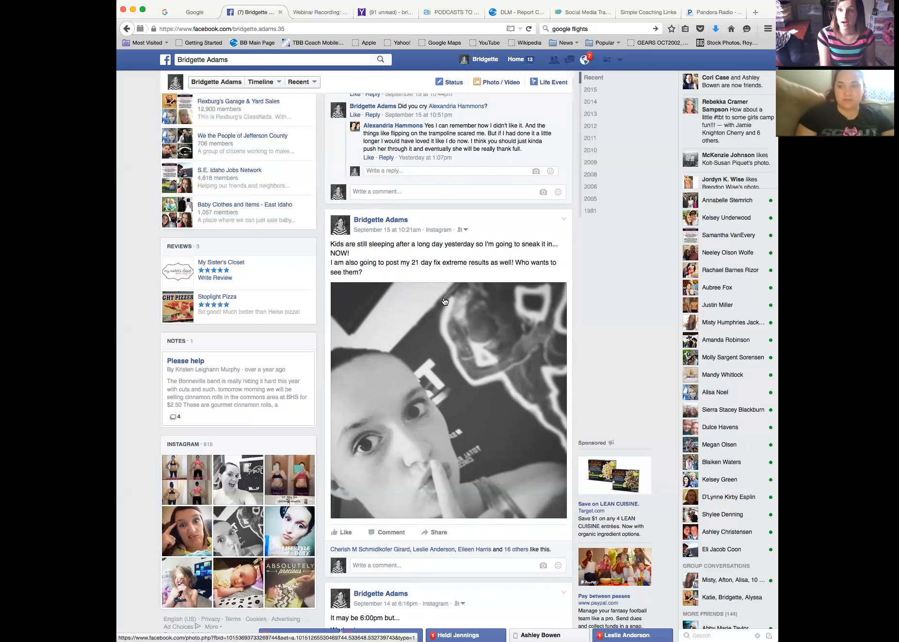
{"action": "scroll", "coordinate": [514, 281], "scroll_direction": "down", "scroll_amount": 6}
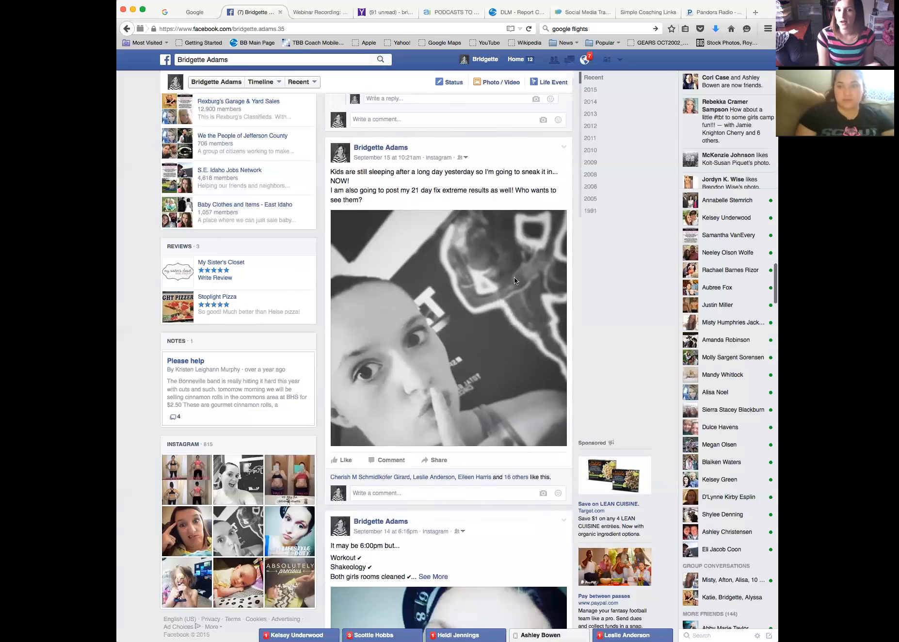
Scroll through the profile's later posts, then back up toward the cover photo and intro
{"action": "scroll", "coordinate": [518, 289], "scroll_direction": "down", "scroll_amount": 12}
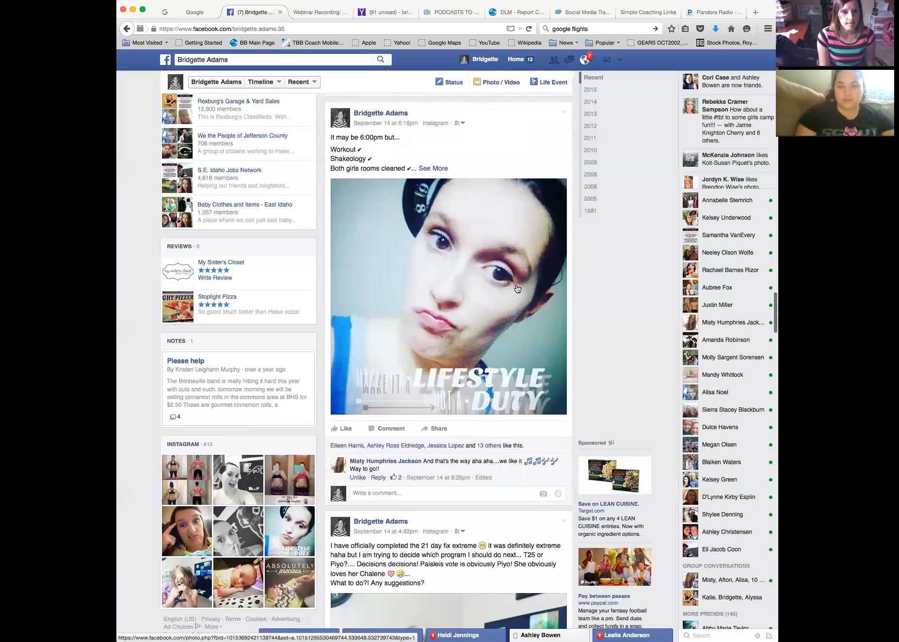
{"action": "scroll", "coordinate": [517, 289], "scroll_direction": "down", "scroll_amount": 1}
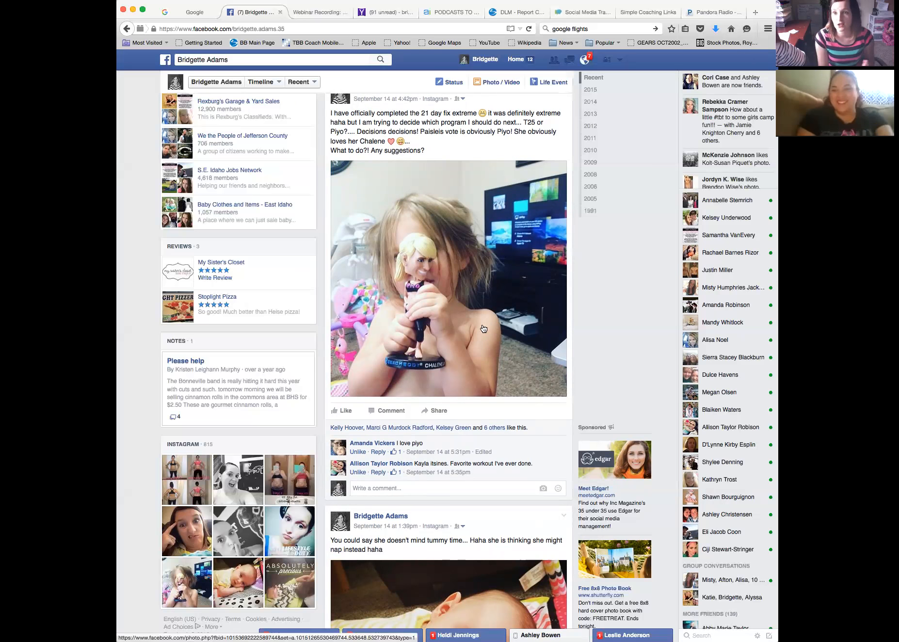
{"action": "scroll", "coordinate": [465, 304], "scroll_direction": "down", "scroll_amount": 1}
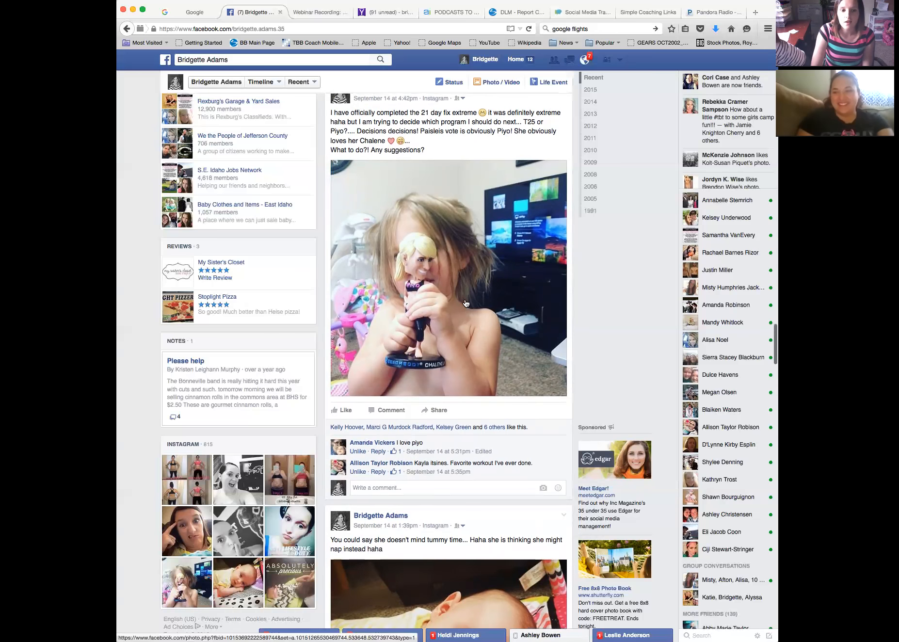
{"action": "scroll", "coordinate": [466, 303], "scroll_direction": "down", "scroll_amount": 4}
{"action": "scroll", "coordinate": [468, 295], "scroll_direction": "down", "scroll_amount": 2}
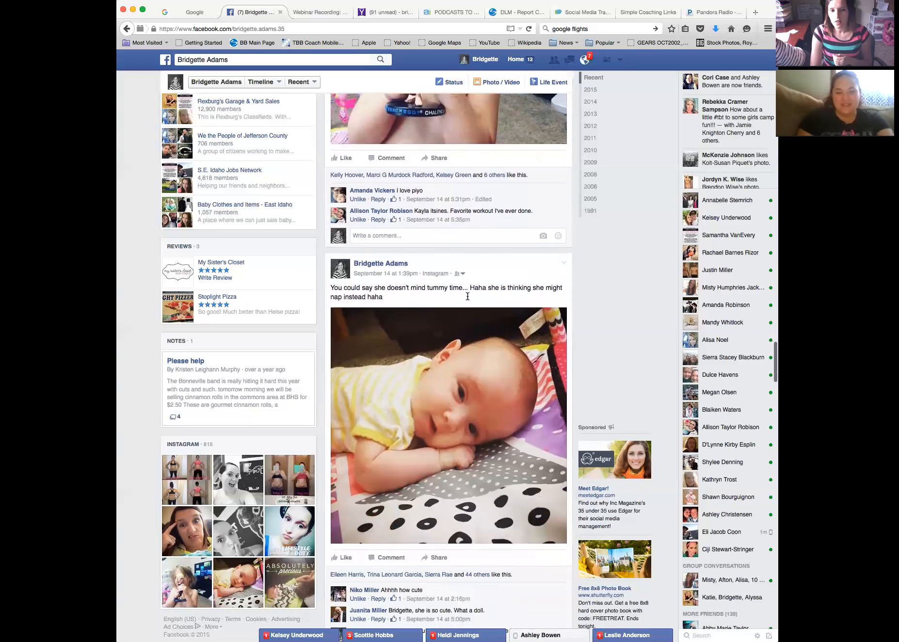
{"action": "scroll", "coordinate": [480, 282], "scroll_direction": "up", "scroll_amount": 10}
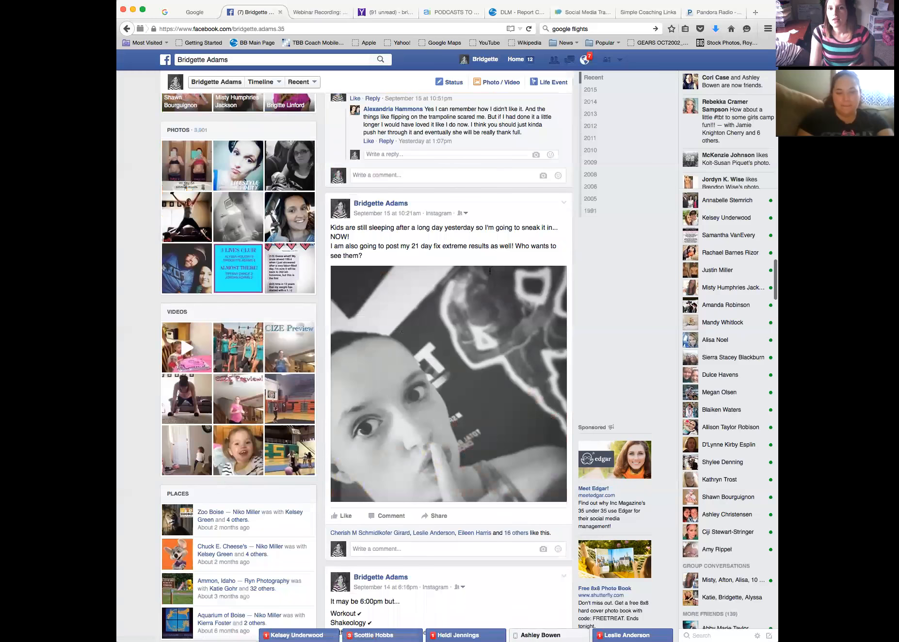
{"action": "scroll", "coordinate": [498, 249], "scroll_direction": "up", "scroll_amount": 15}
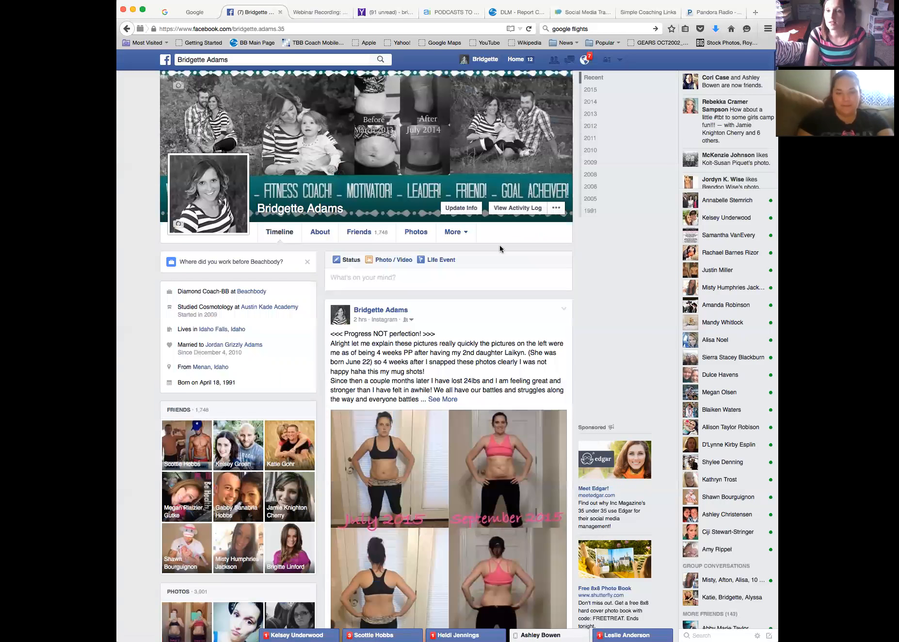